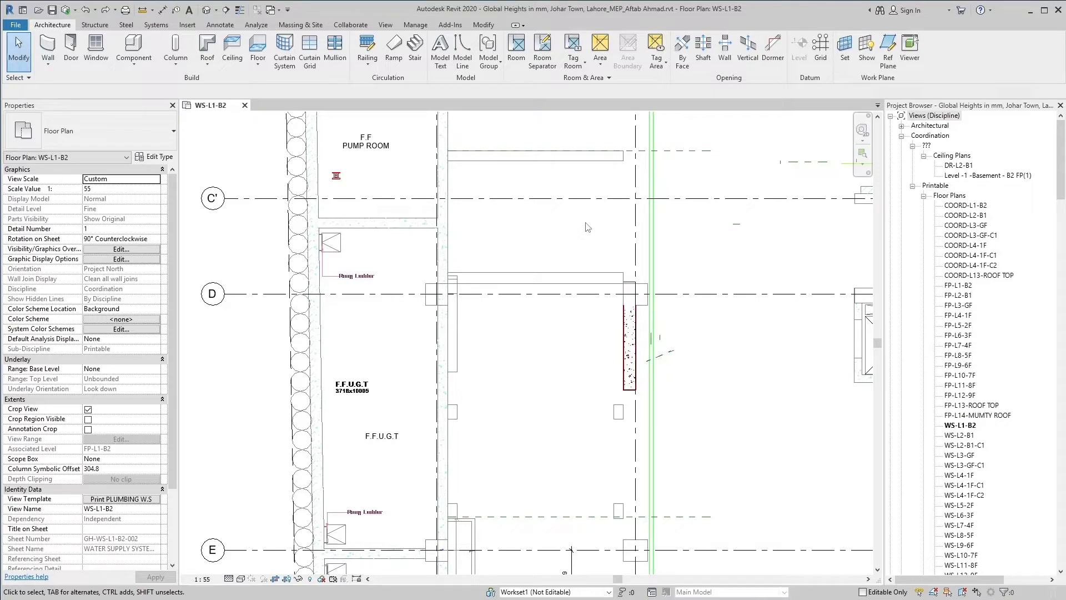
Examine the view properties of the COORD-L1-B2 floor plan in comparison with the active view.
click(201, 120)
click(103, 193)
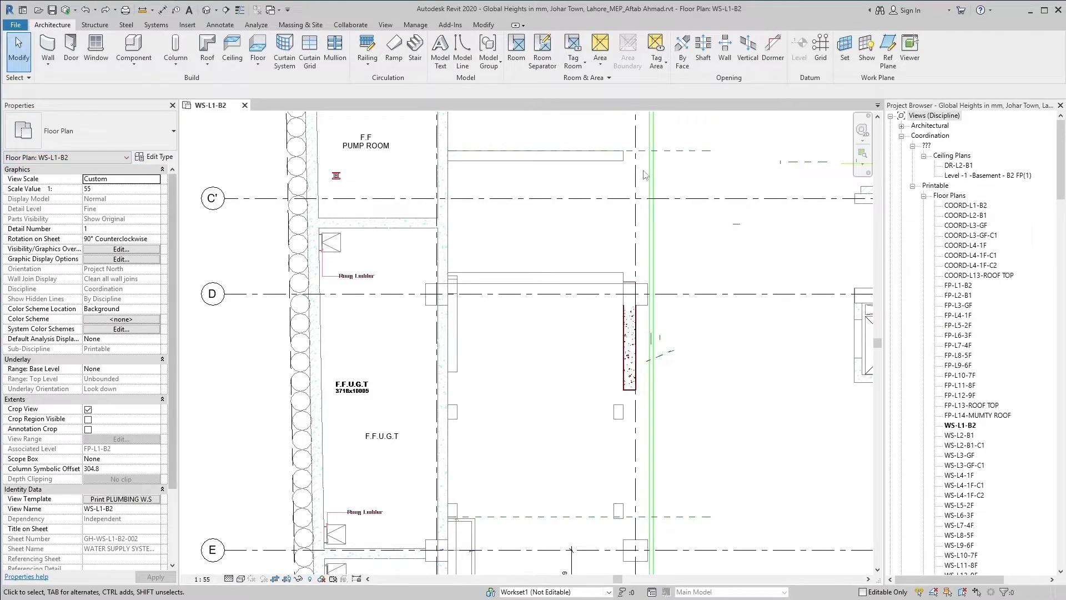
click(964, 207)
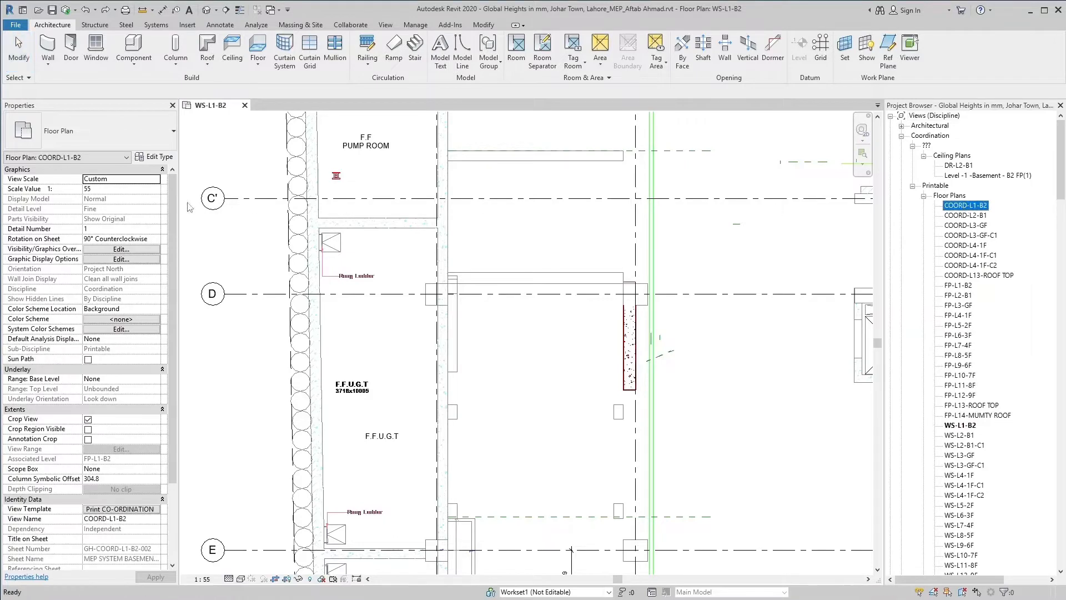
click(93, 158)
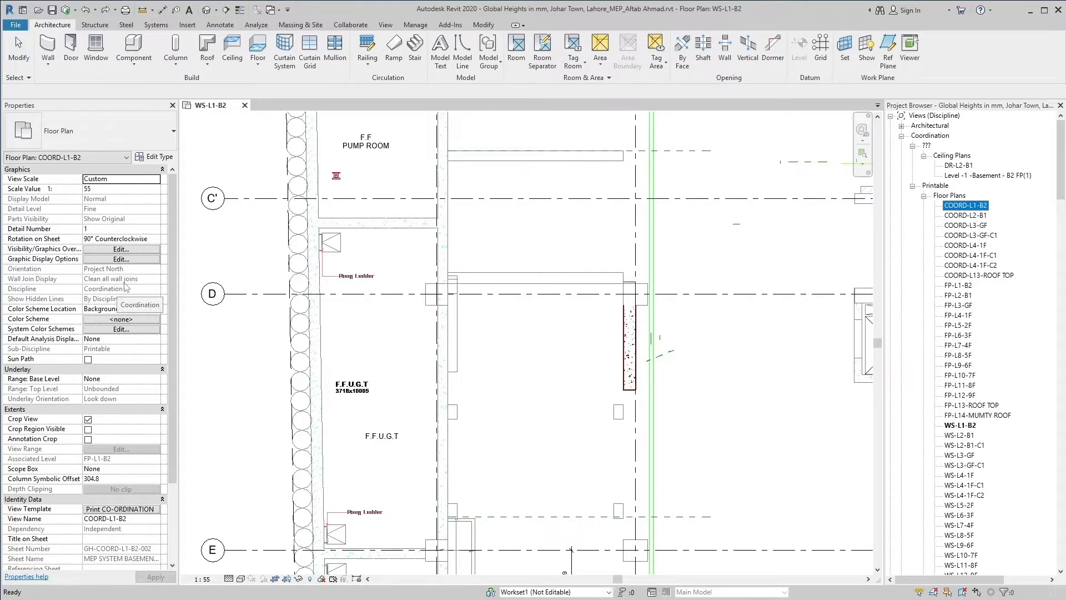
click(248, 232)
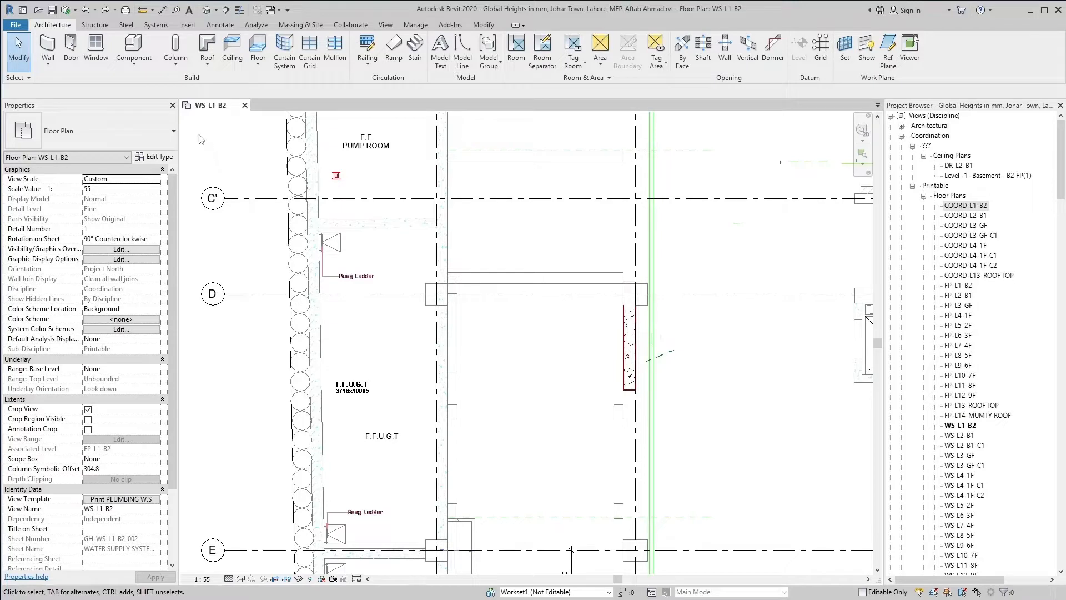
Hide the Properties palette and bring it back from within the drawing area.
click(172, 105)
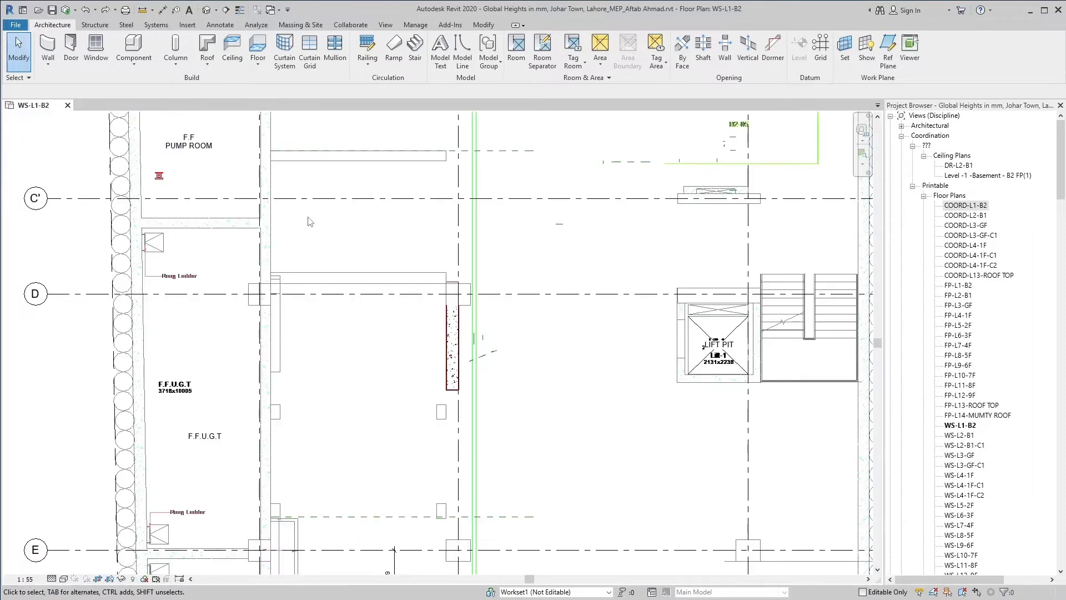
key(ctrl)
key(ctrl)
right_click(564, 351)
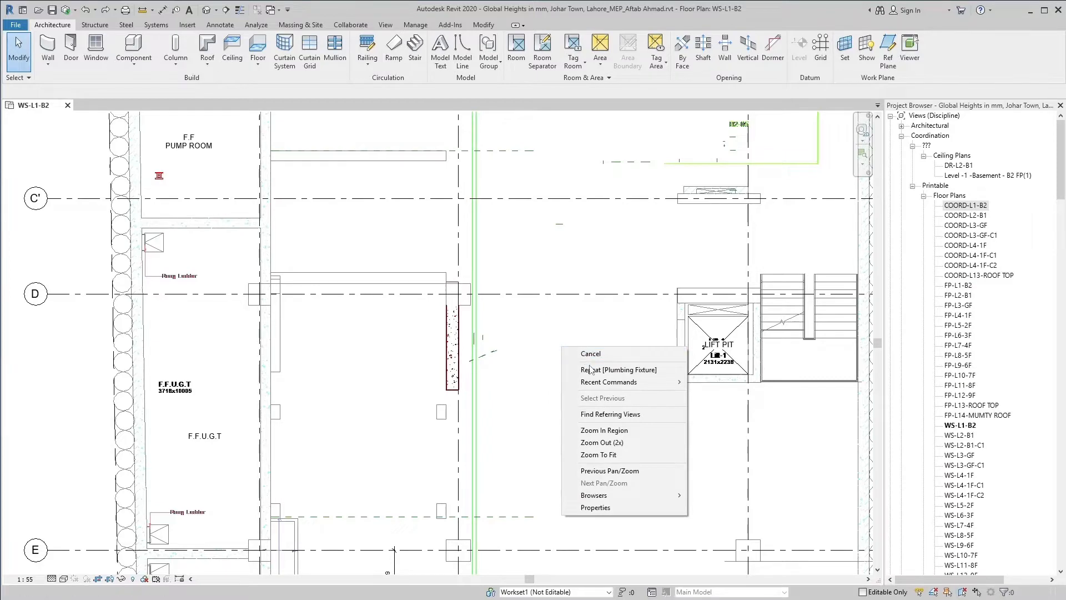
click(596, 508)
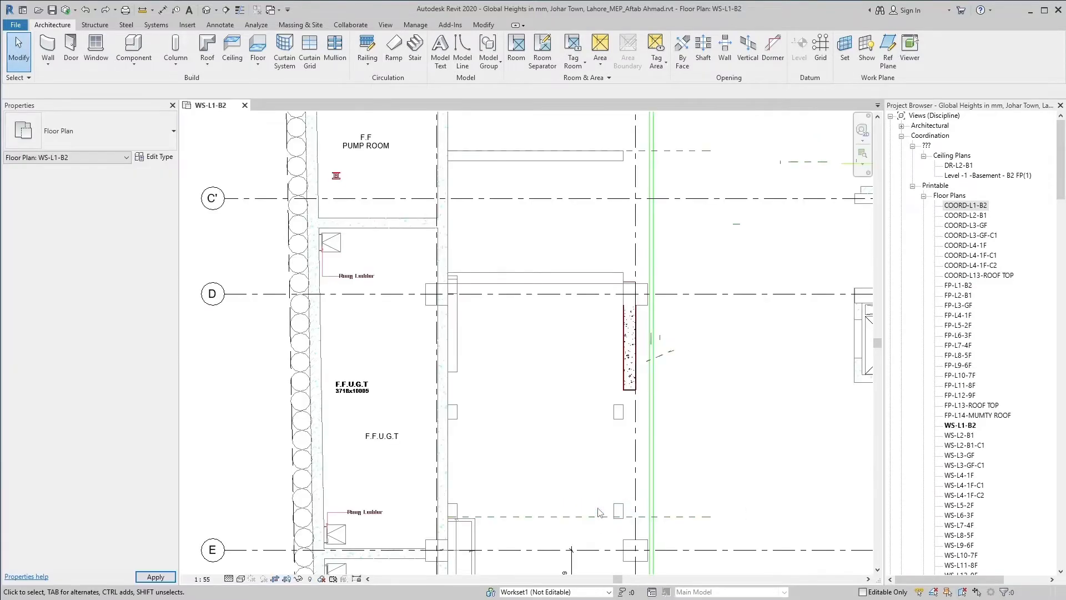
Hide the Properties palette again and restore it with the Properties toggle command.
click(172, 106)
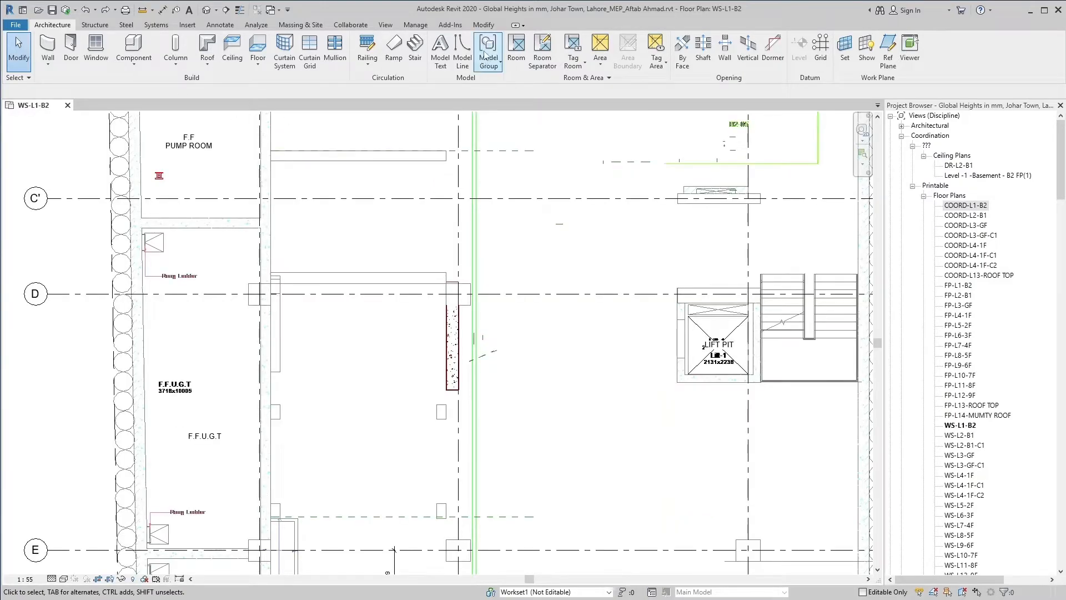
click(483, 25)
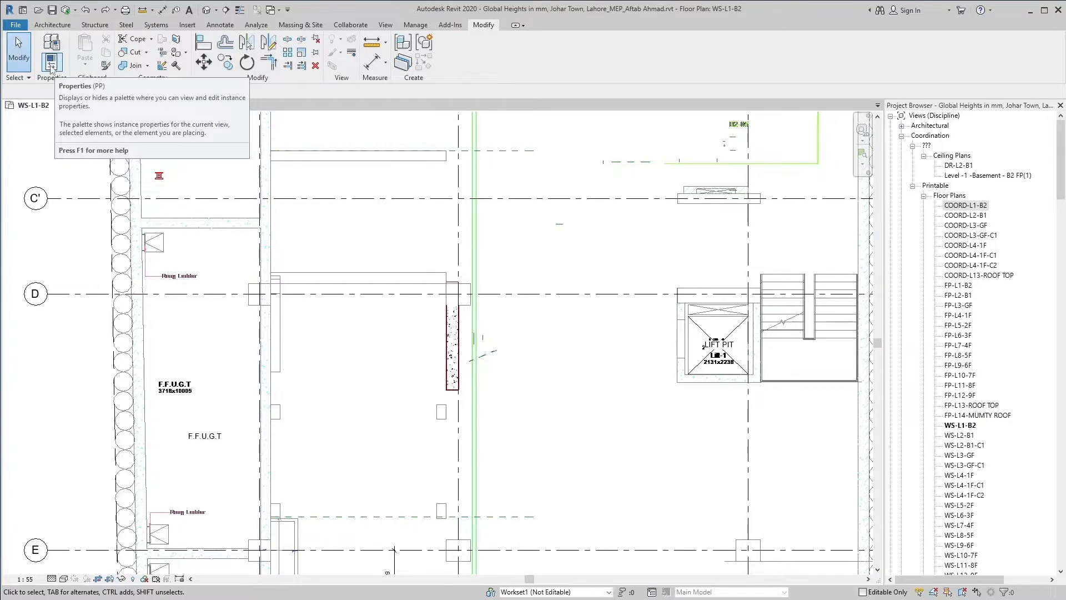
click(52, 66)
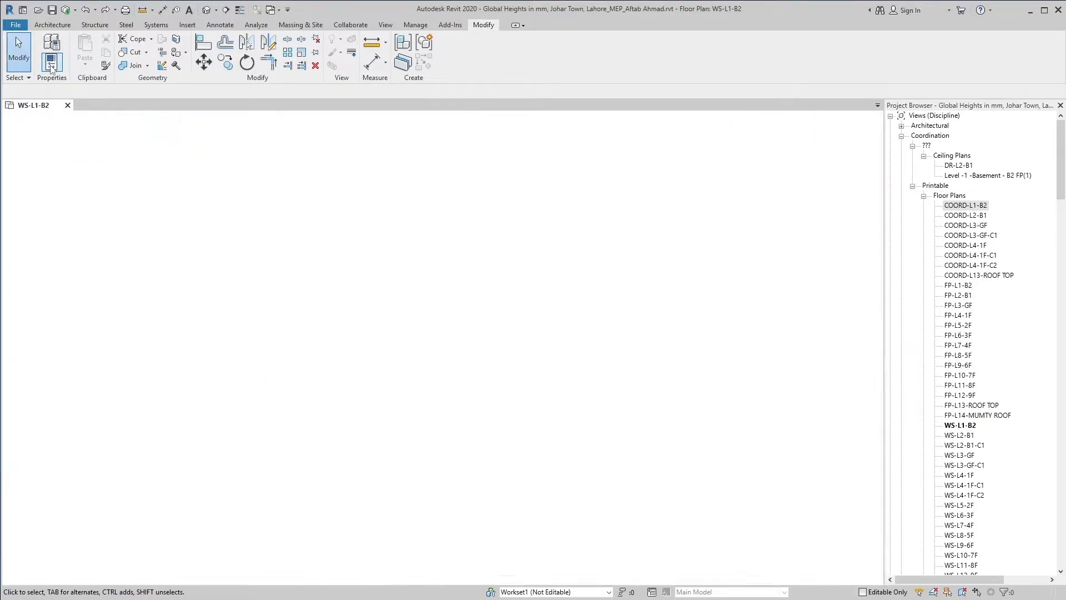
click(52, 65)
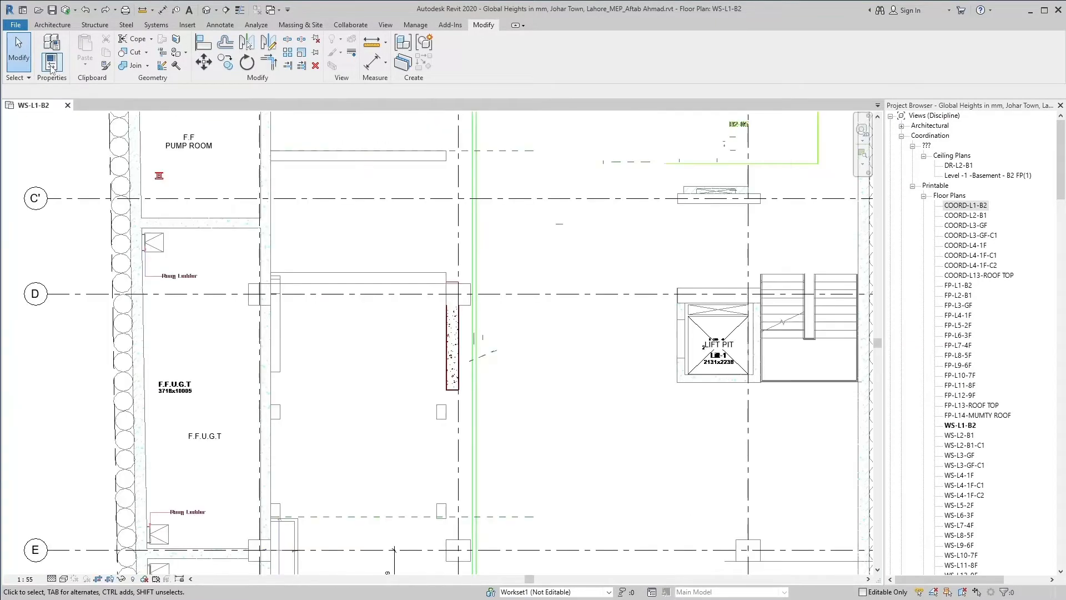
click(52, 66)
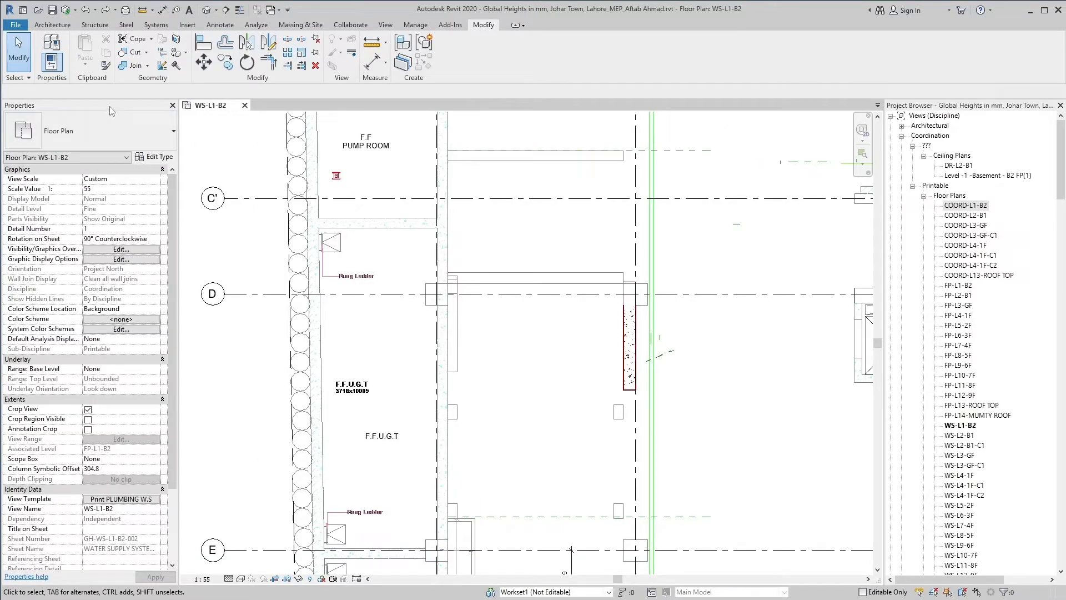
Dock the Properties palette beneath the drawing area, move it beside the Project Browser and widen it there.
mouse_move(108, 106)
mouse_down()
mouse_move(257, 154)
mouse_move(243, 113)
mouse_move(441, 147)
mouse_move(807, 147)
mouse_move(861, 129)
mouse_move(738, 203)
mouse_move(569, 358)
mouse_move(514, 594)
mouse_move(519, 566)
mouse_up()
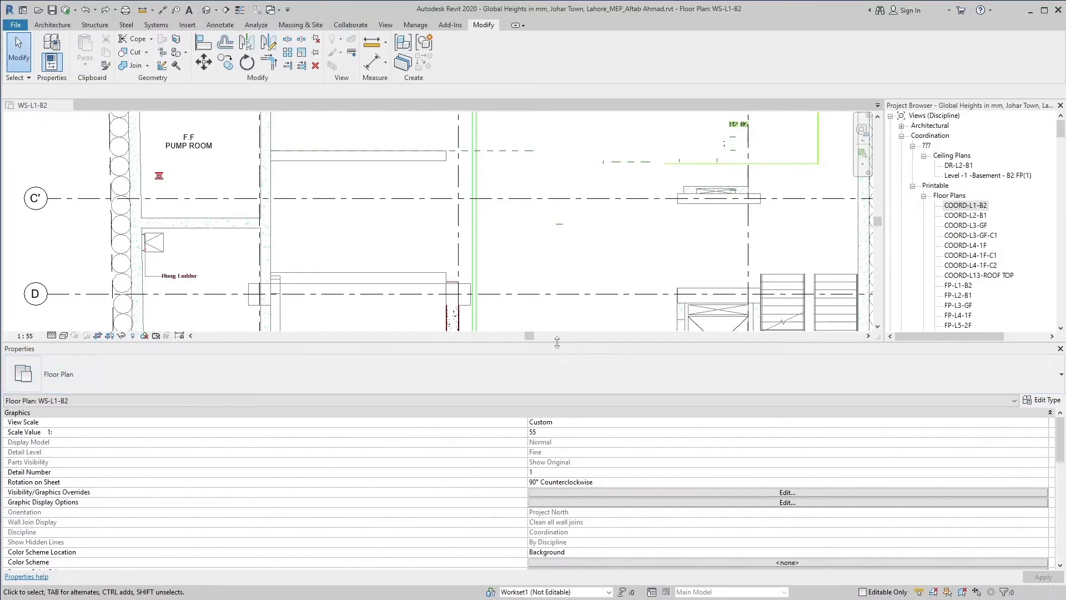
drag(559, 343, 904, 298)
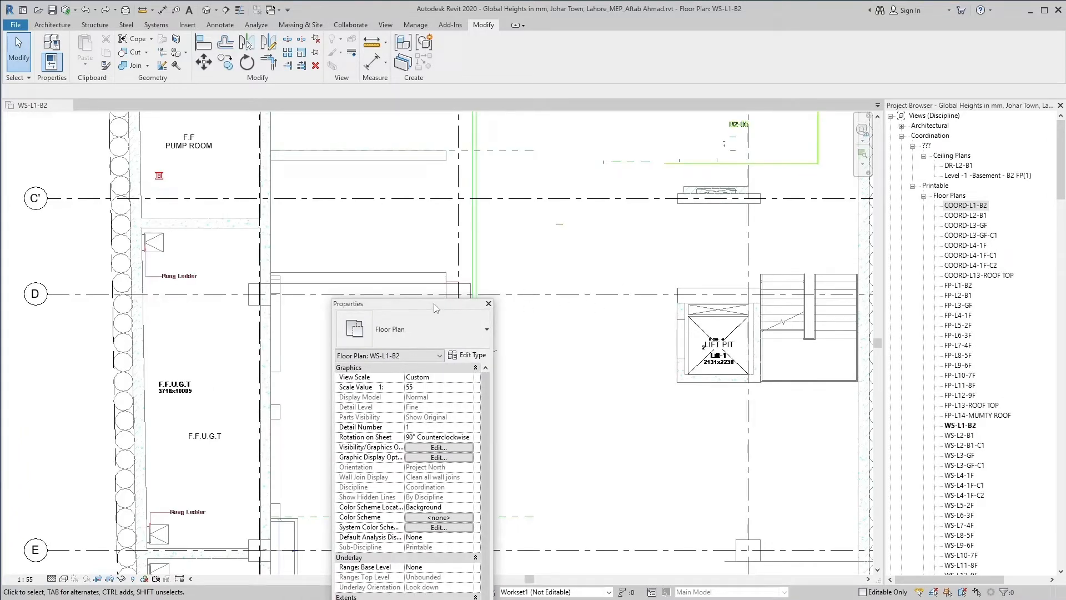
drag(417, 306, 894, 232)
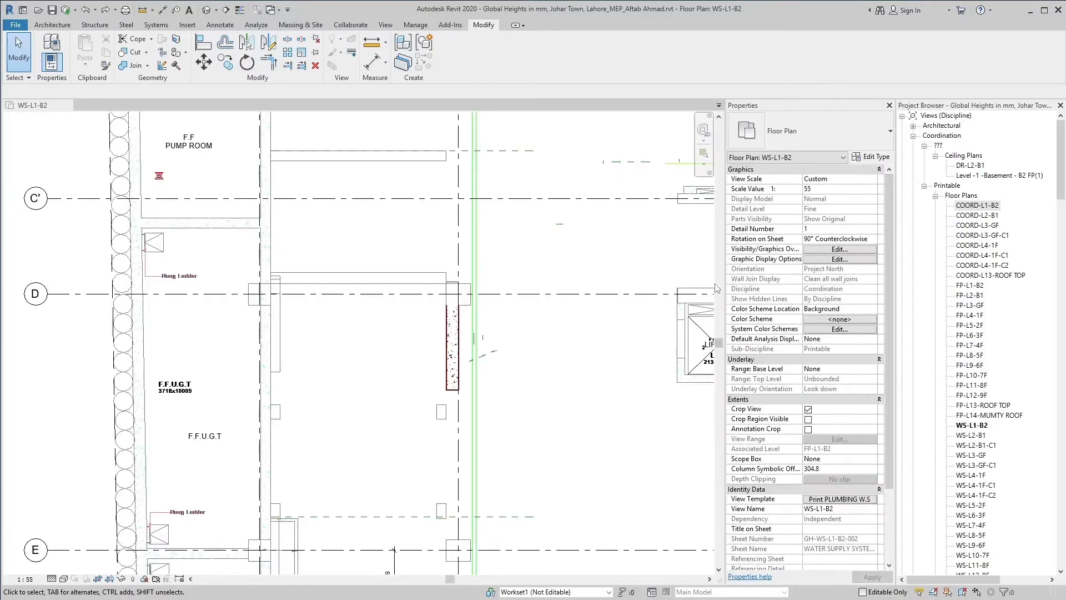
drag(726, 283, 677, 283)
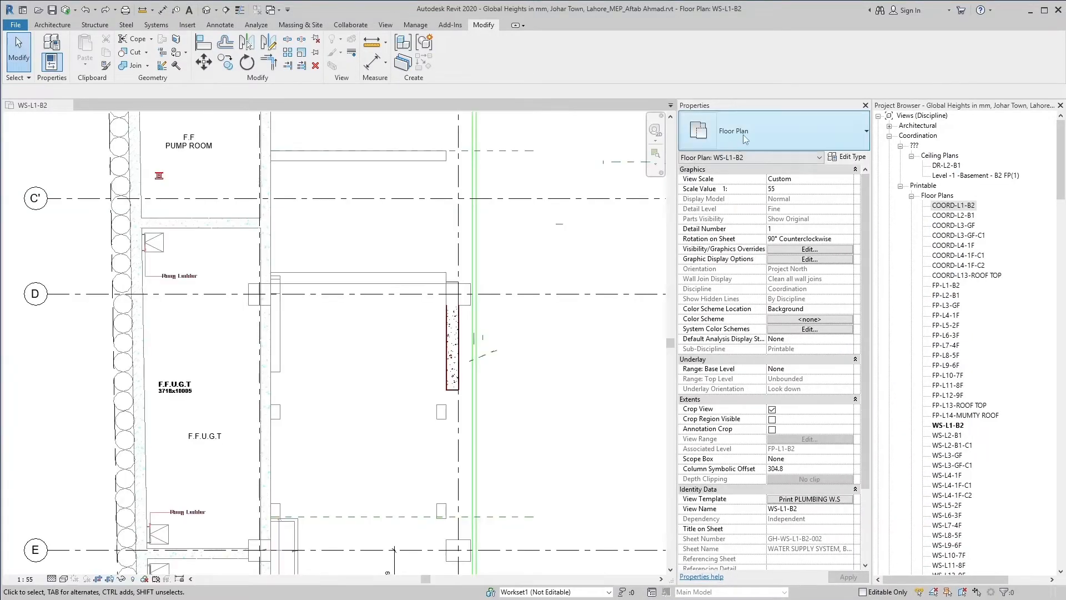
Dock the Properties palette on the side opposite the Project Browser, widen it slightly and narrow the Project Browser.
drag(763, 111, 4, 134)
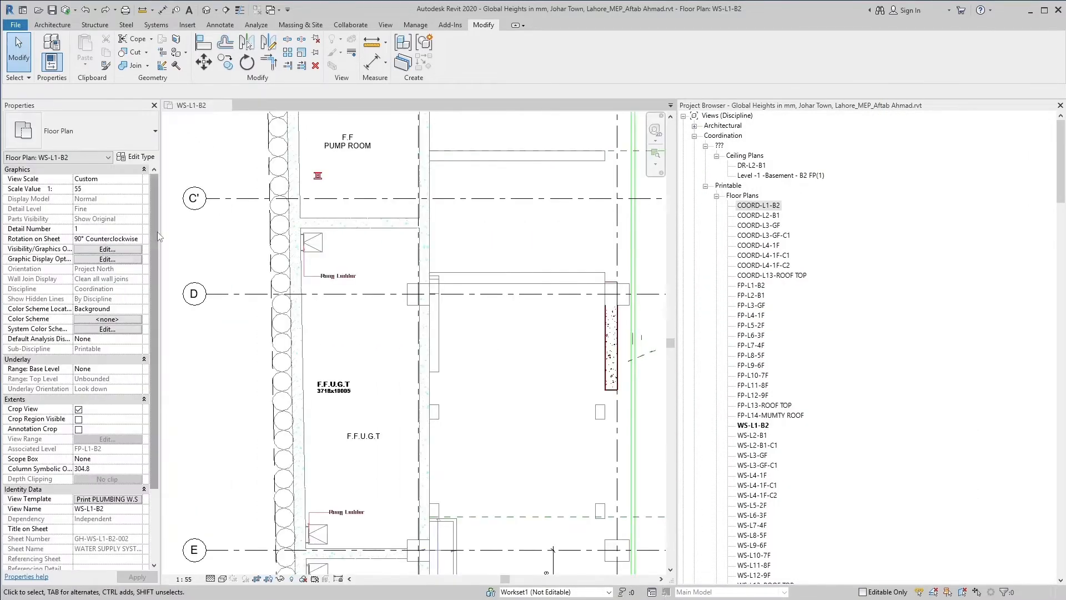
drag(158, 231, 181, 231)
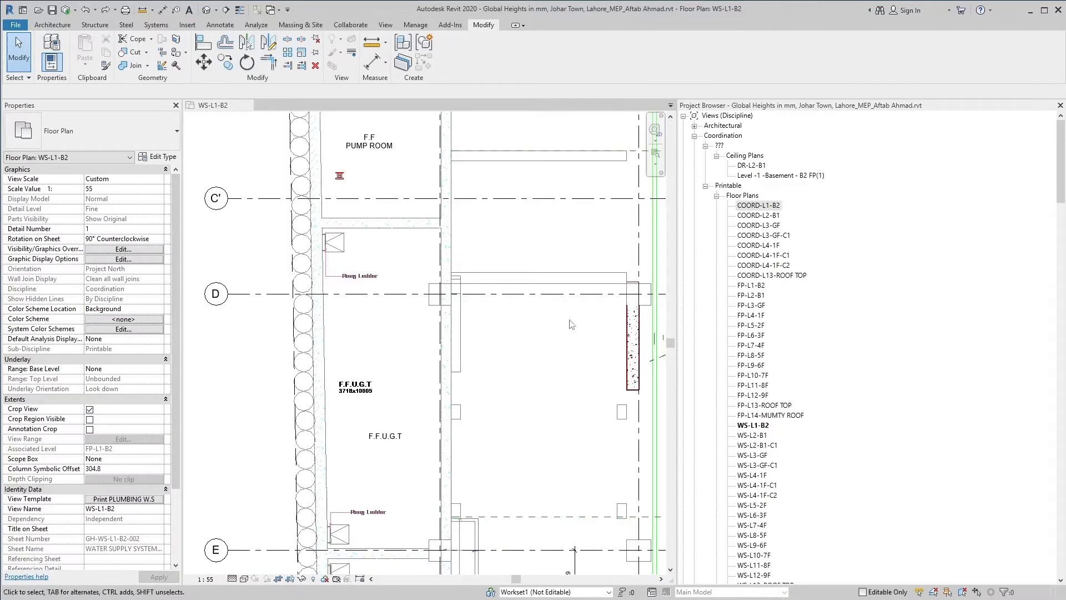
drag(677, 277, 925, 290)
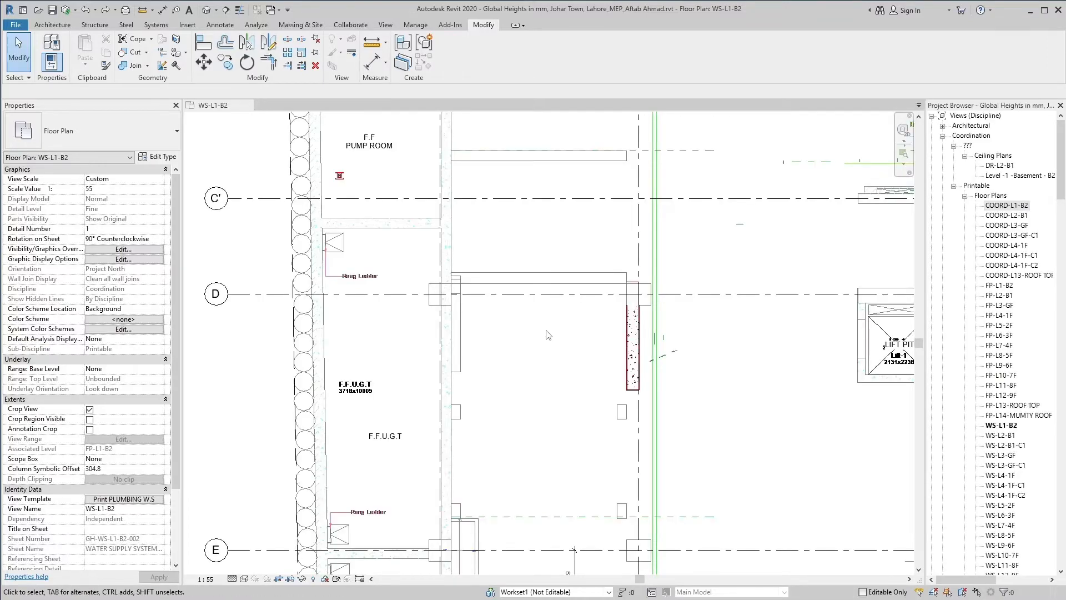
Check which types the type selector offers for the current floor plan view.
click(96, 135)
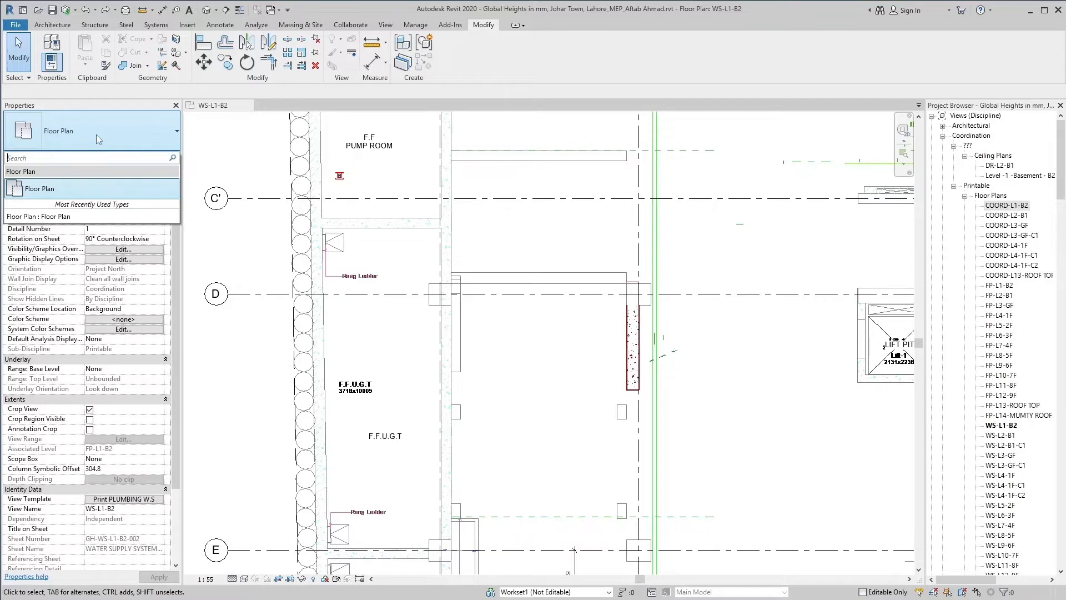
click(95, 134)
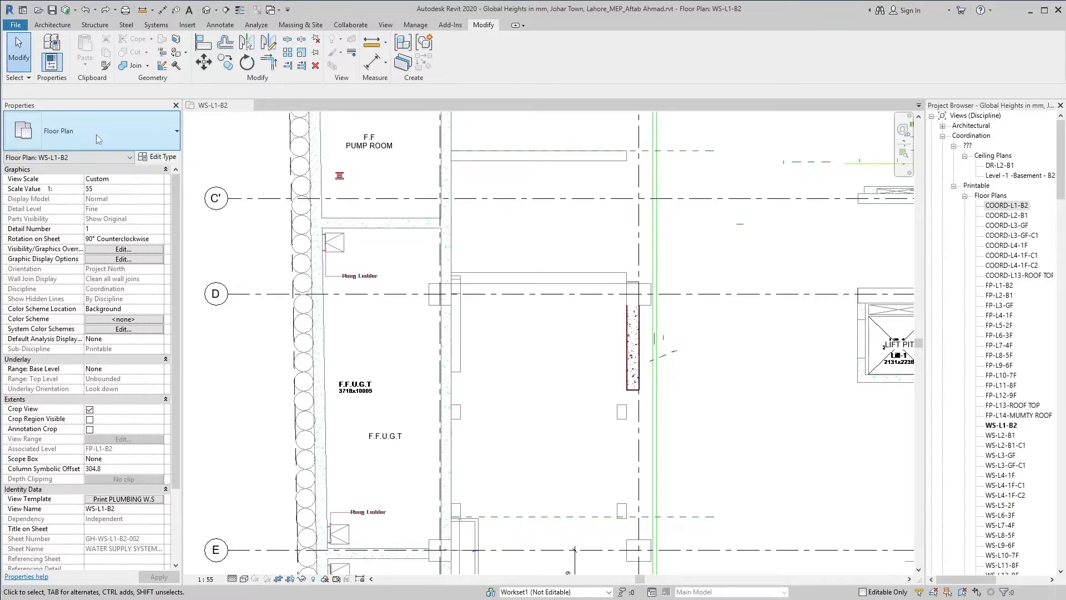
key(ctrl)
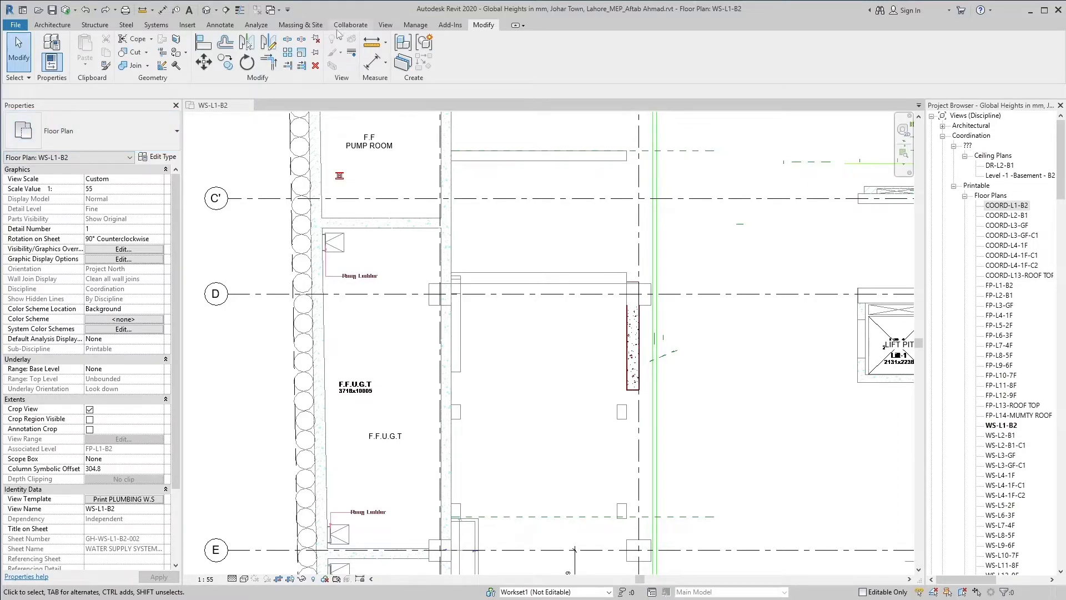
Browse the types available for a new plumbing fixture and leave the command without placing one.
click(157, 25)
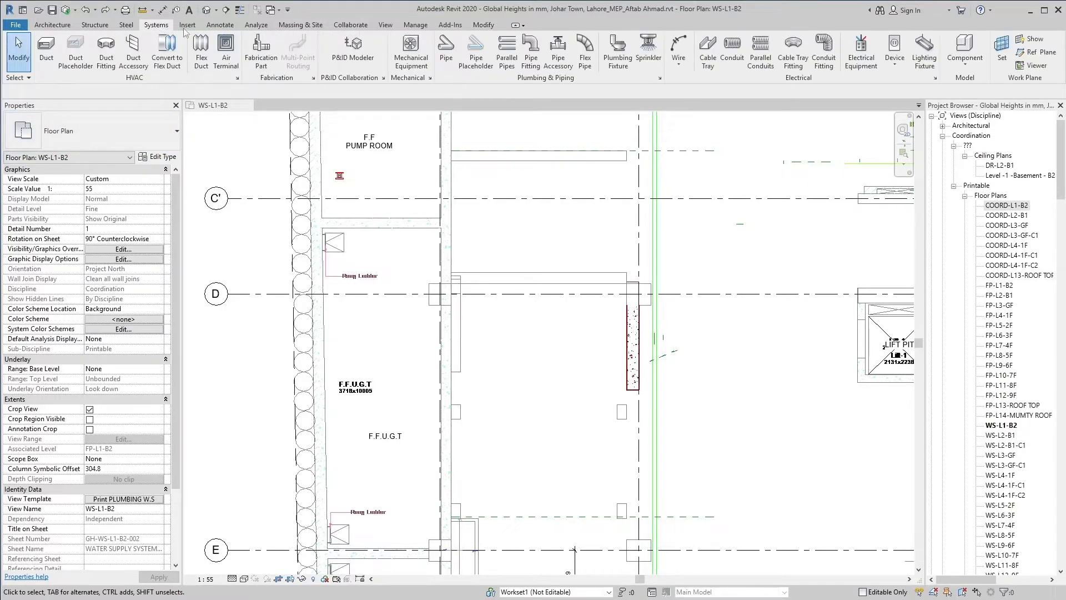
click(622, 61)
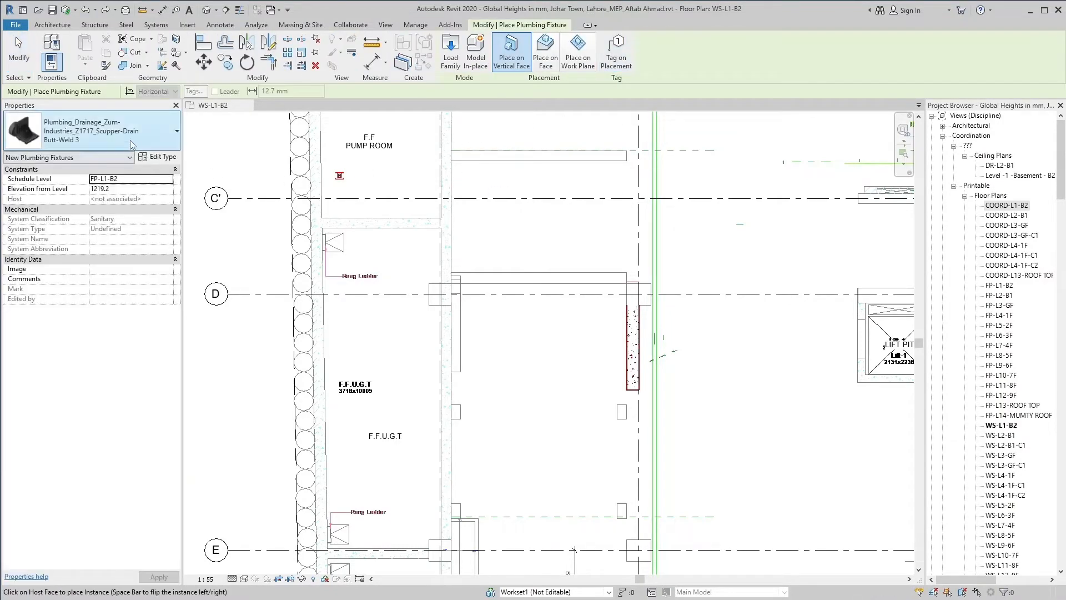
click(131, 132)
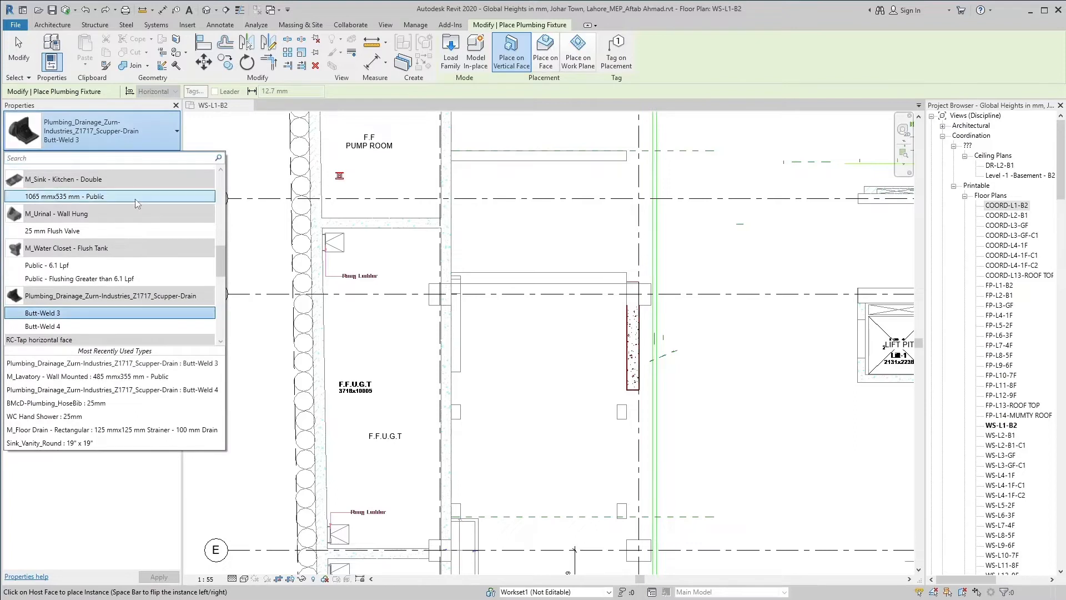
scroll(138, 296, down, 3)
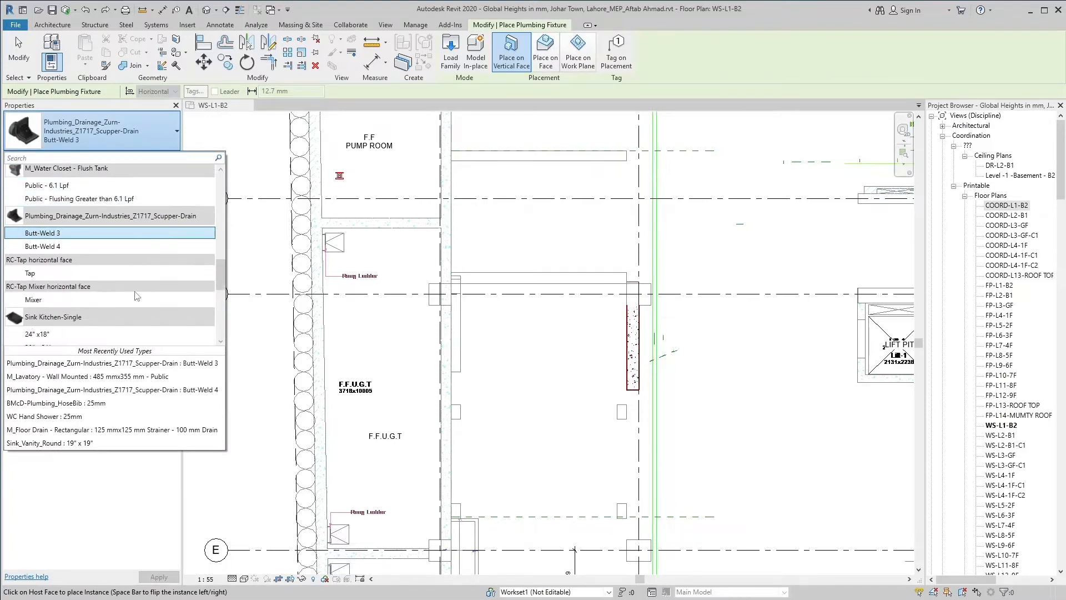
scroll(137, 295, up, 8)
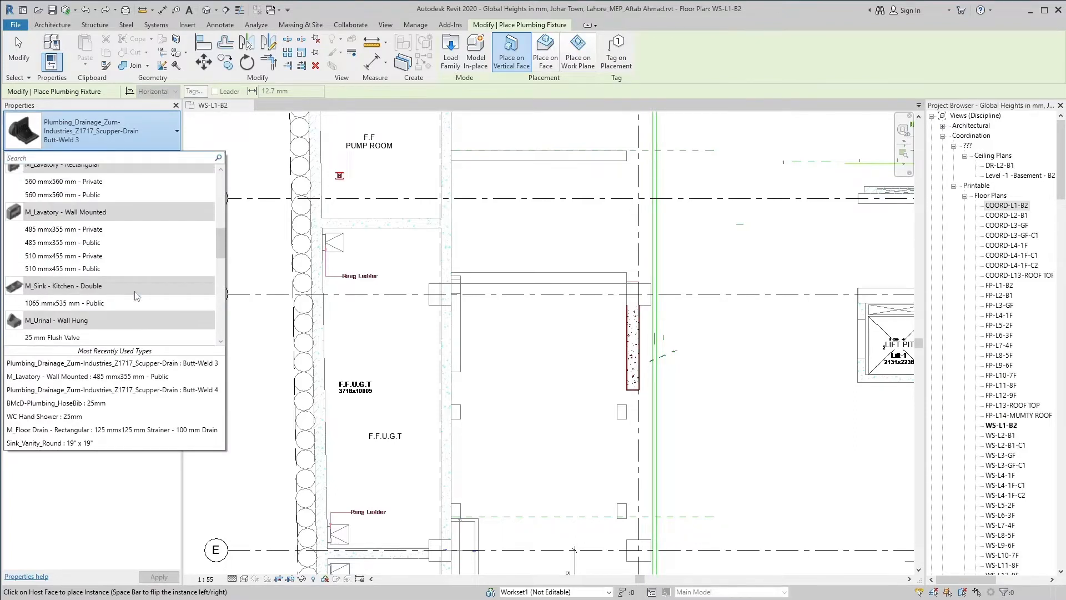
scroll(135, 292, up, 1)
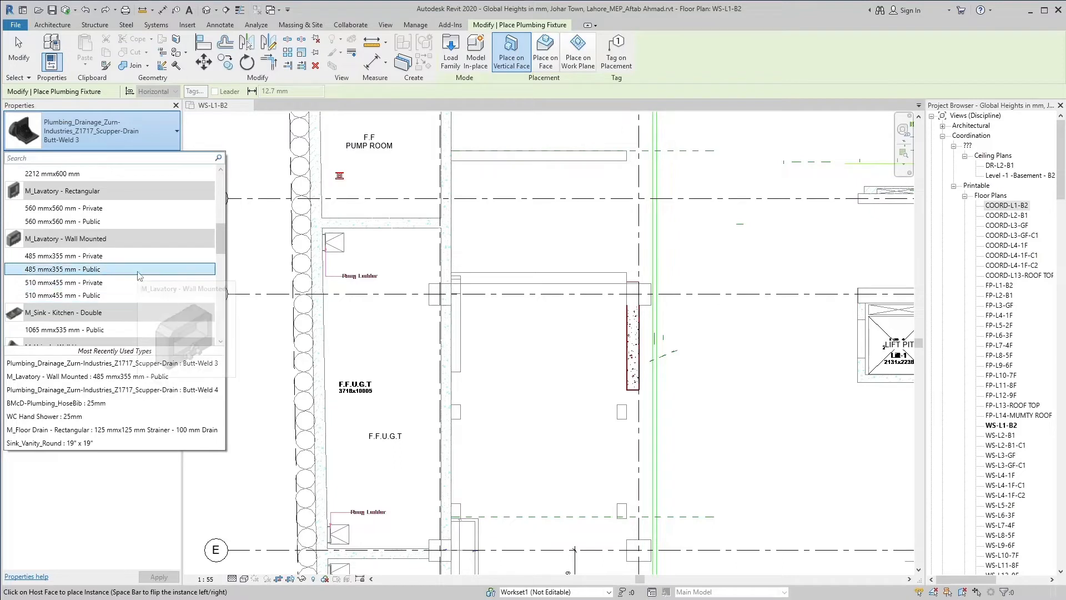
scroll(140, 276, up, 1)
scroll(138, 274, up, 2)
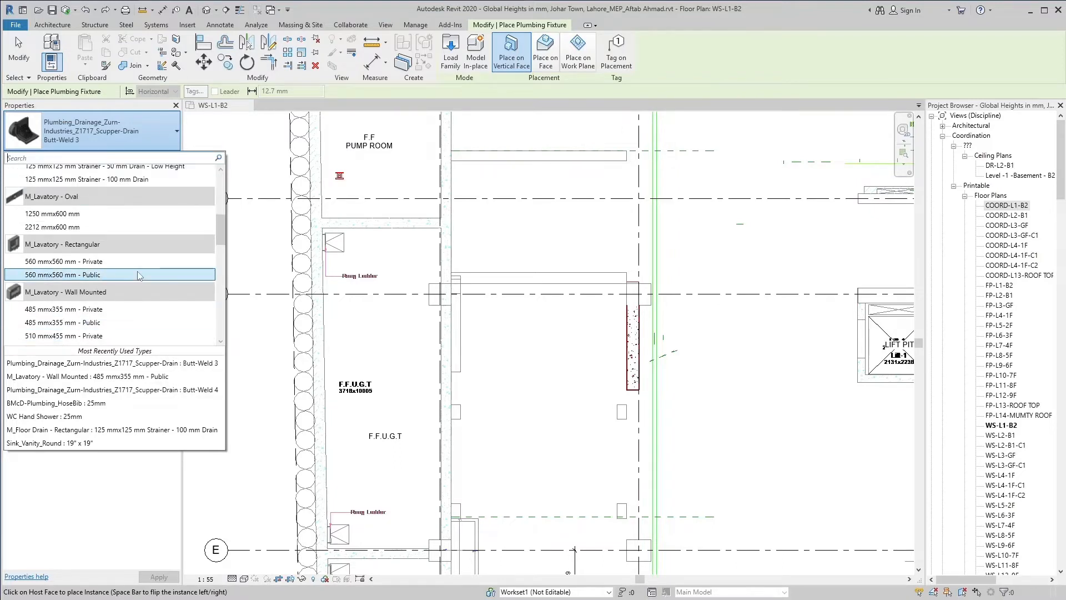
click(259, 238)
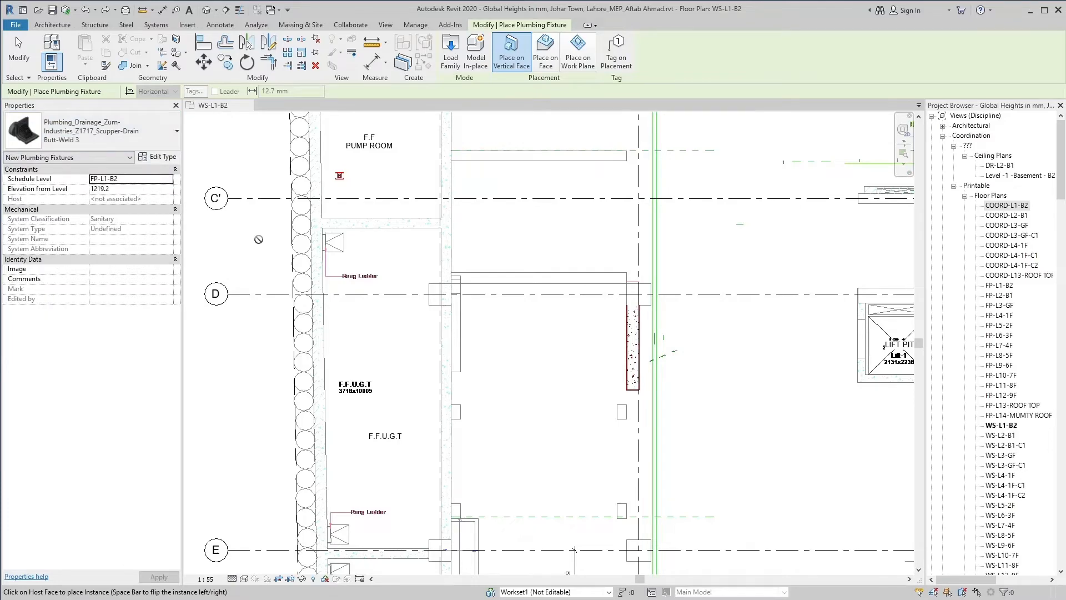
key(Escape)
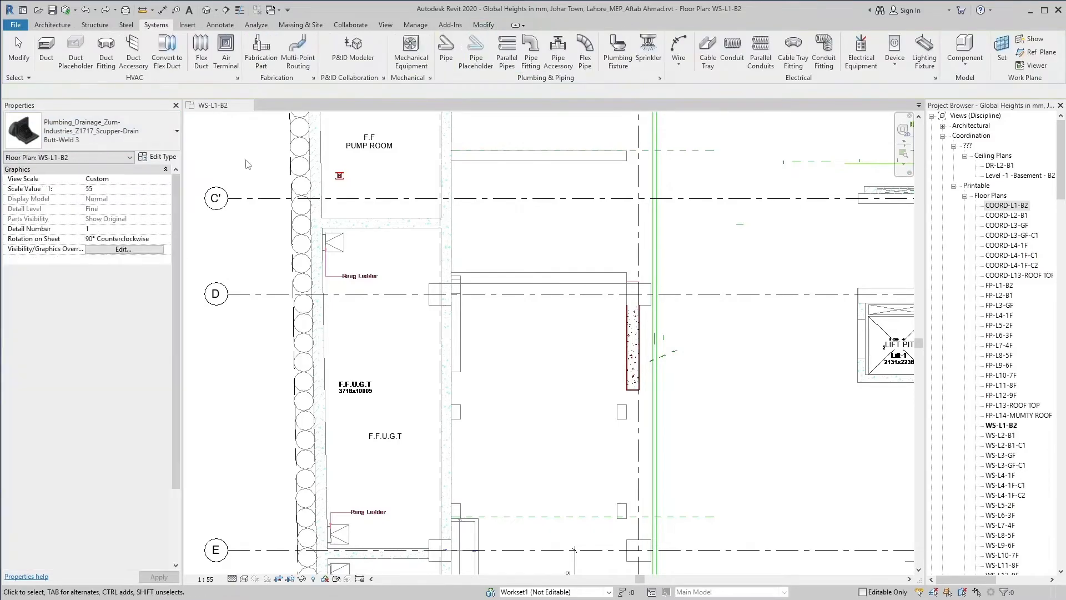
Start a new wall and review the basic, curtain and stacked wall types available for it.
click(52, 24)
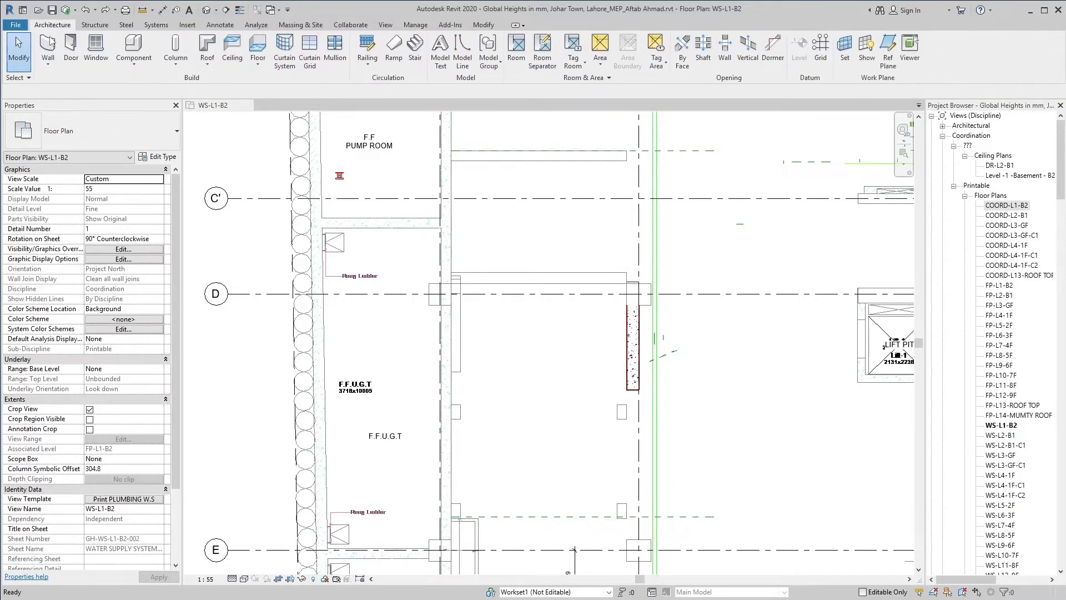
click(49, 50)
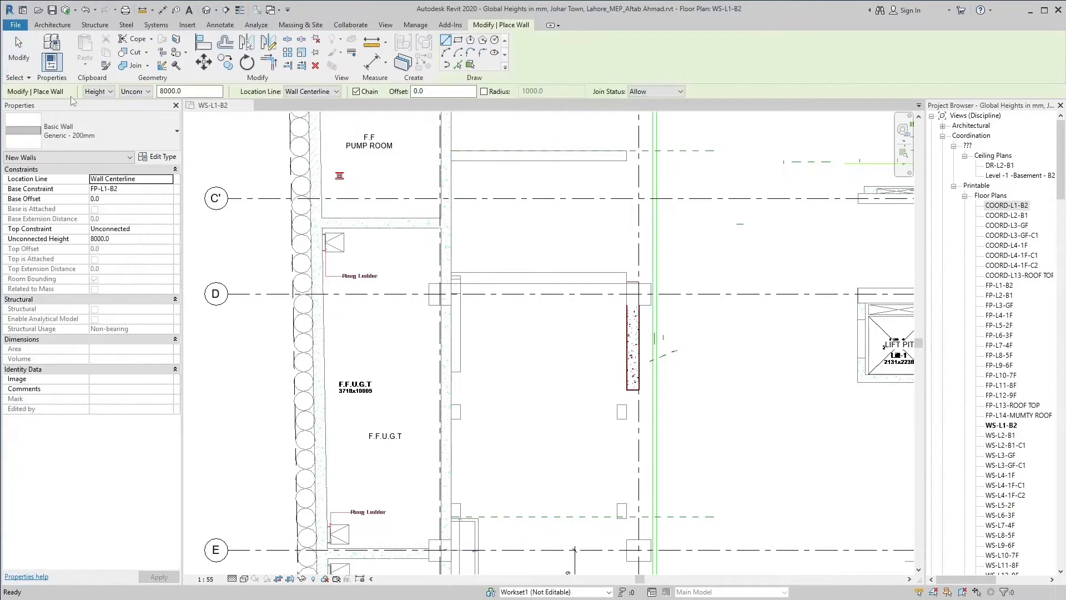
click(91, 133)
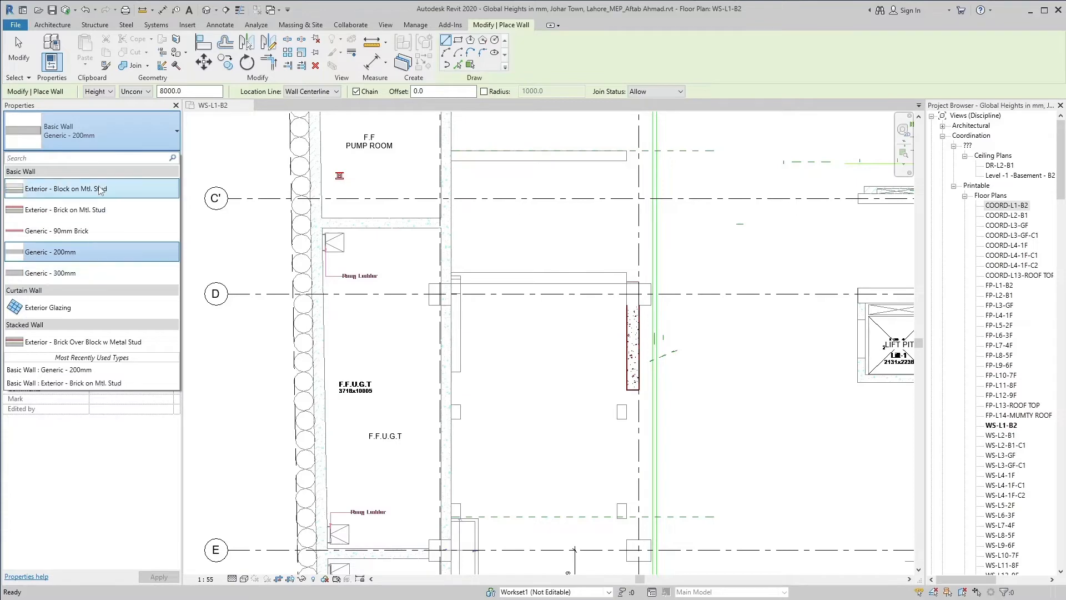
key(Escape)
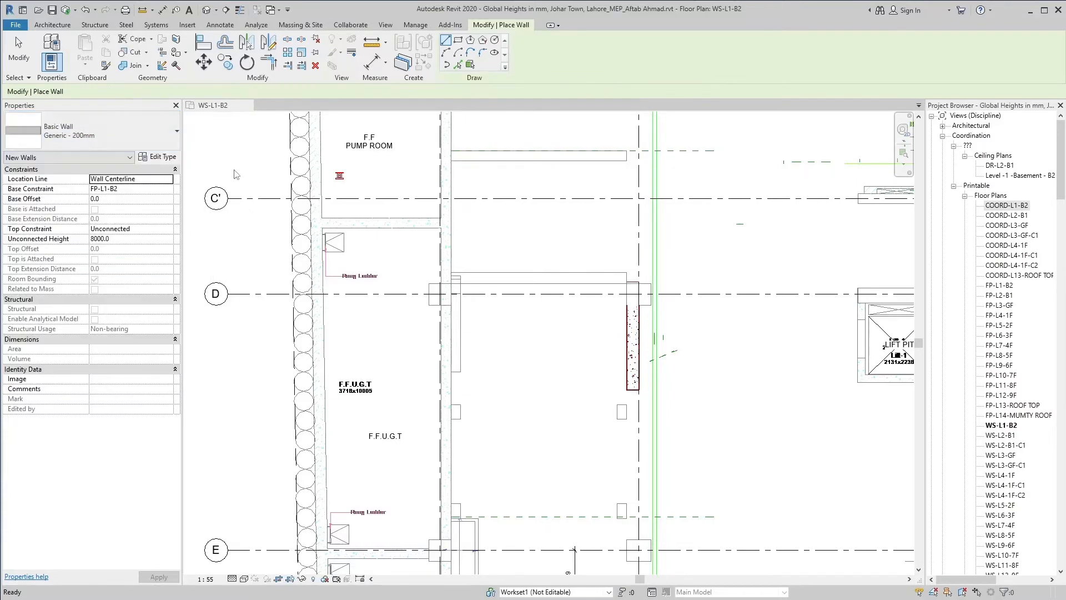
Leave the wall command, start a new duct, review its oval, rectangular and round duct types, and exit without placing one.
key(Escape)
click(156, 24)
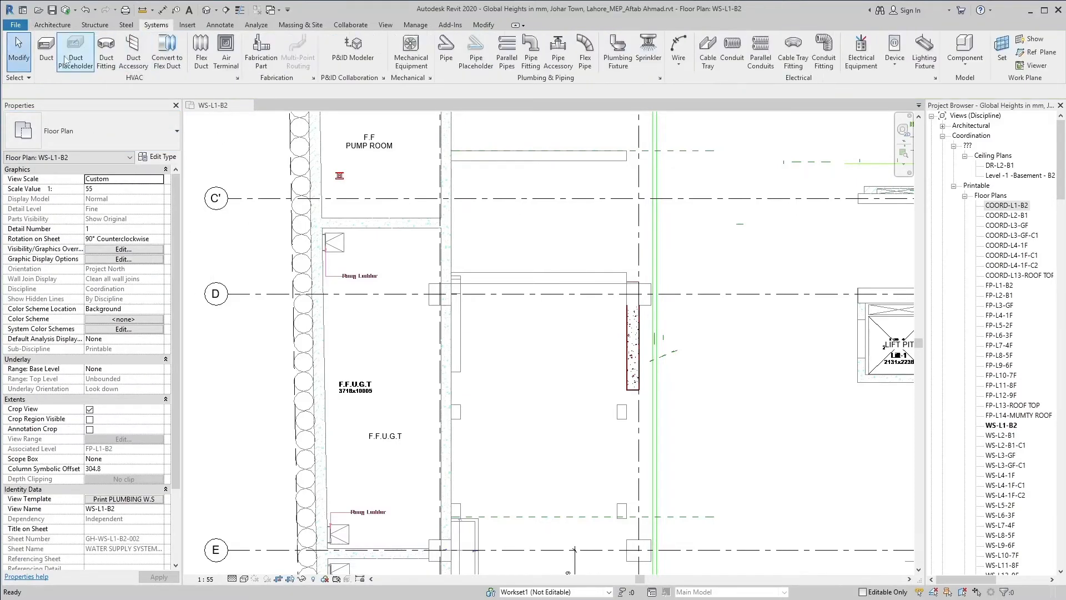
click(46, 49)
click(83, 130)
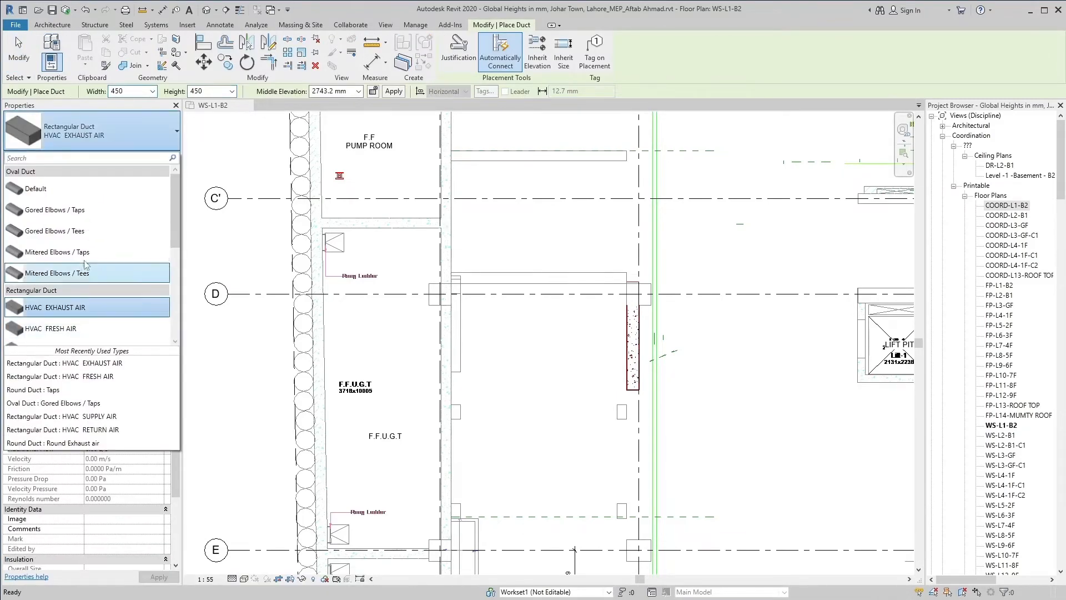
scroll(75, 233, down, 3)
scroll(75, 233, down, 3)
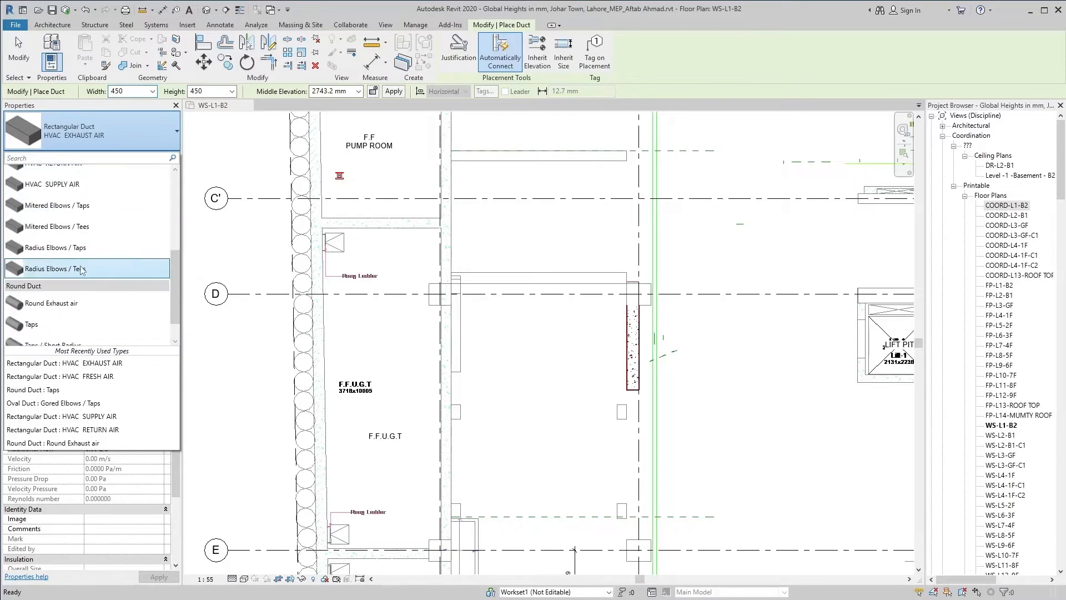
click(250, 248)
key(Escape)
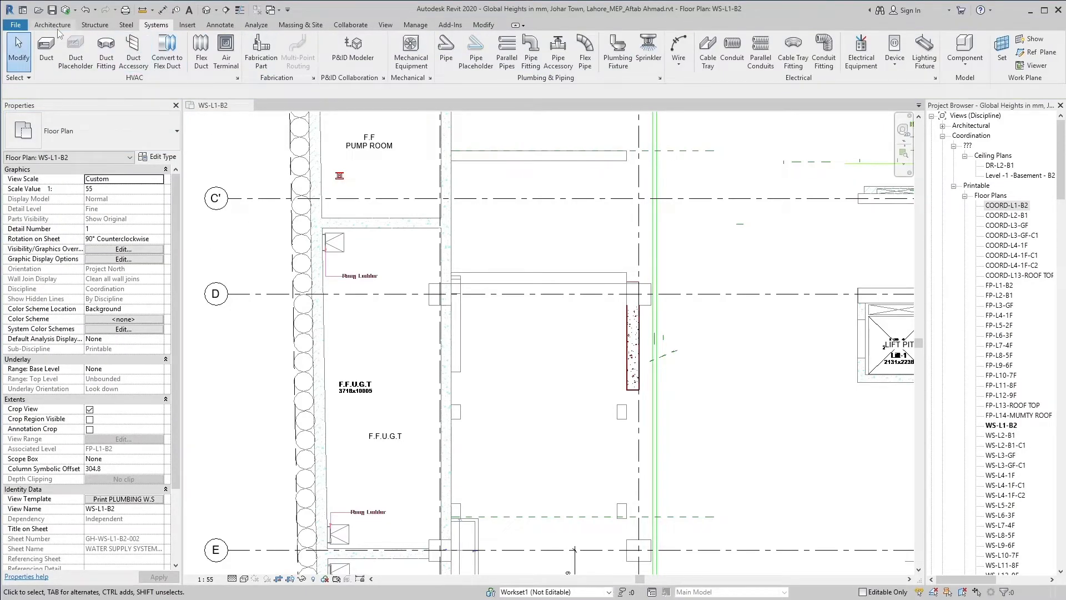
Place an M_Lavatory - Wall Mounted fixture, type 485 mmx355 mm - Public, on the vertical wall face just below grid line D.
click(614, 55)
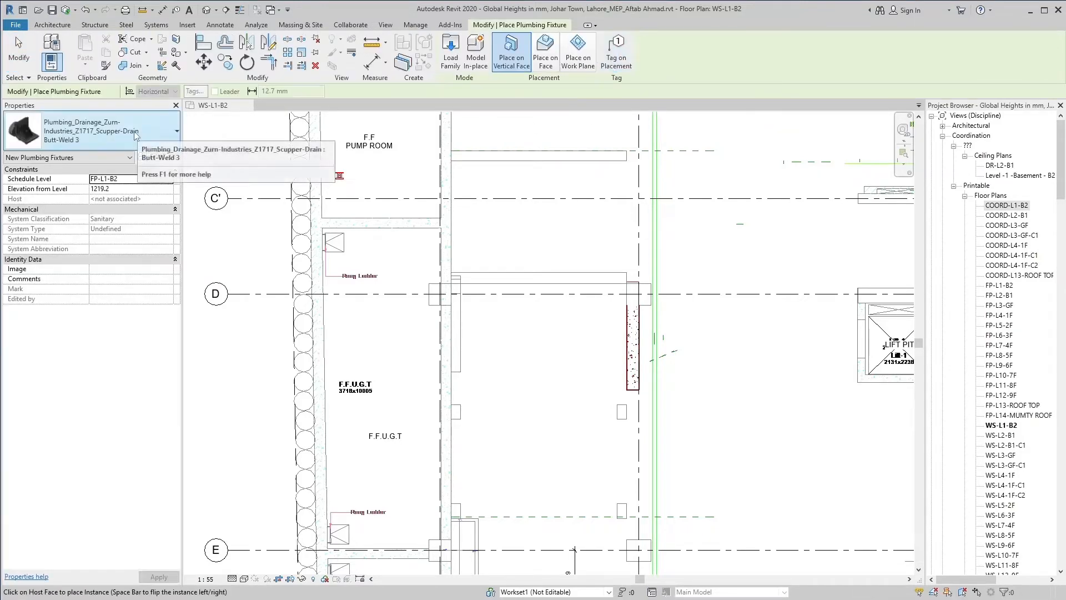
click(134, 131)
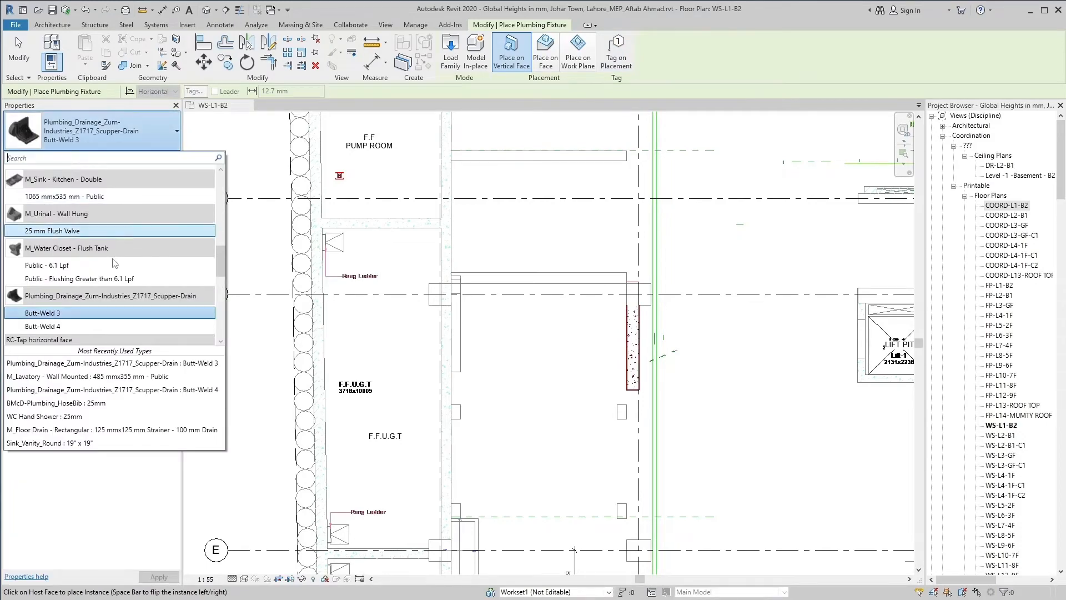
scroll(112, 280, up, 3)
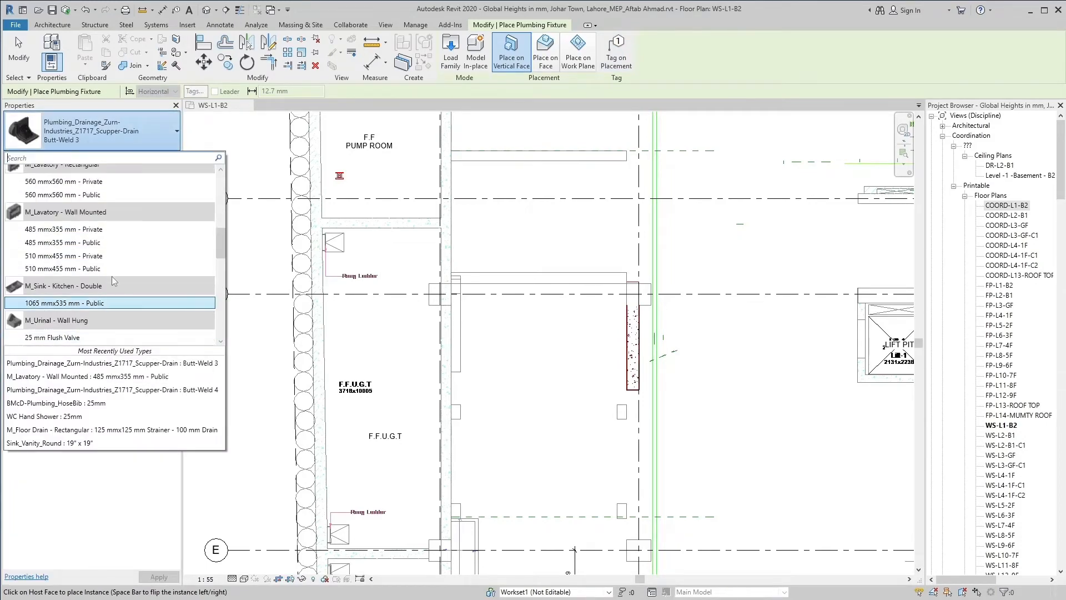
mouse_move(115, 237)
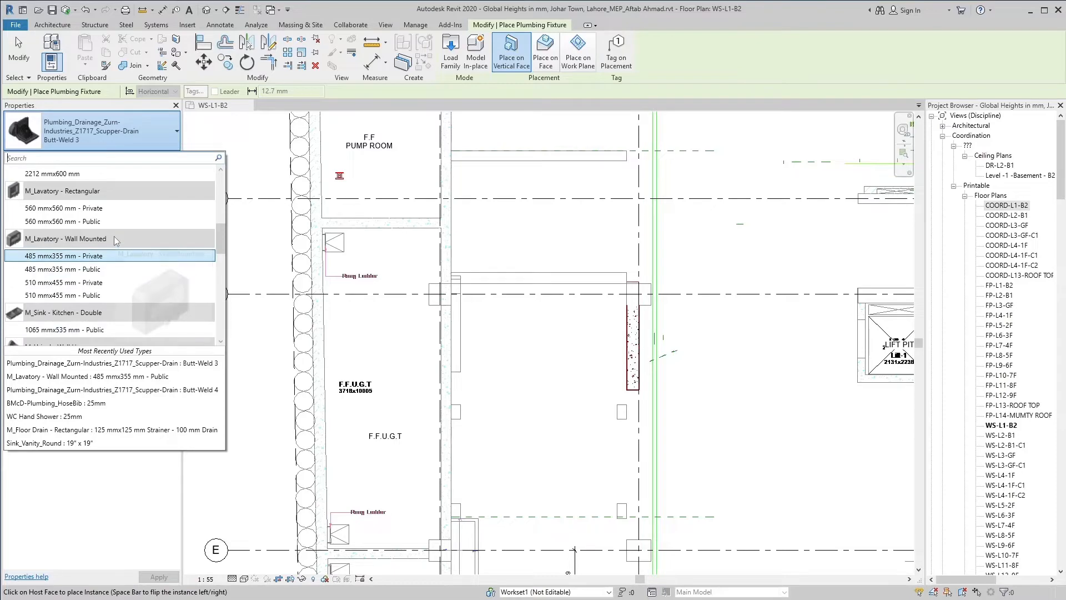
click(121, 269)
scroll(464, 332, up, 4)
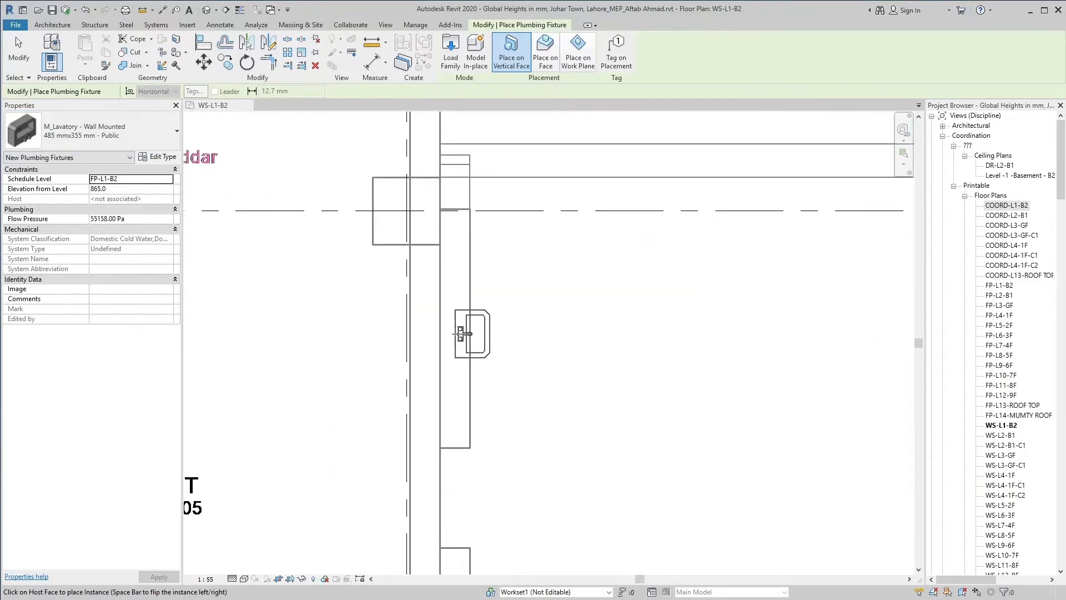
click(475, 326)
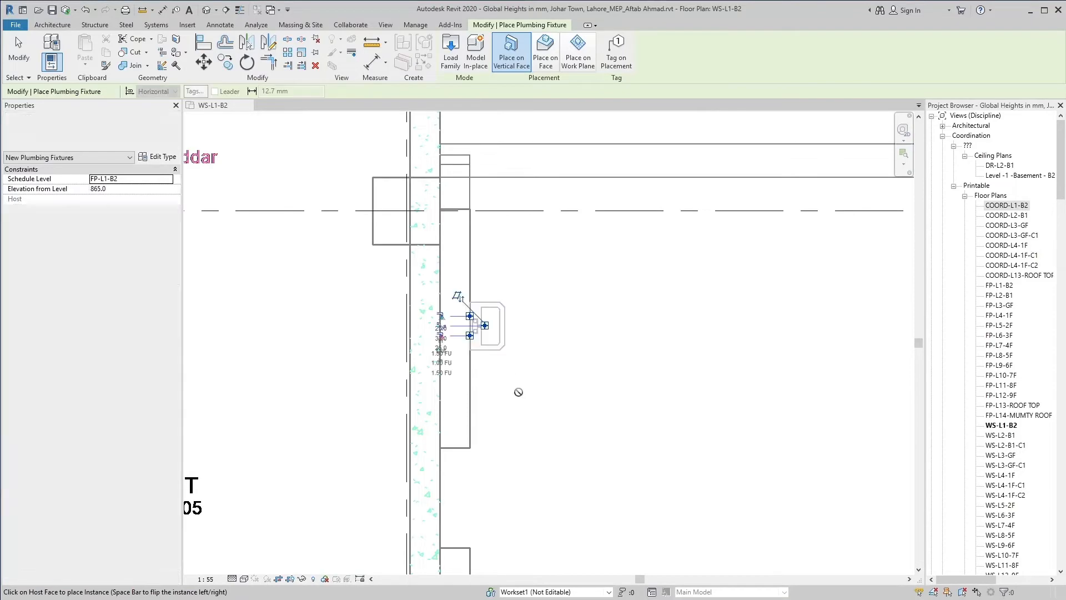
key(Escape)
key(Escape)
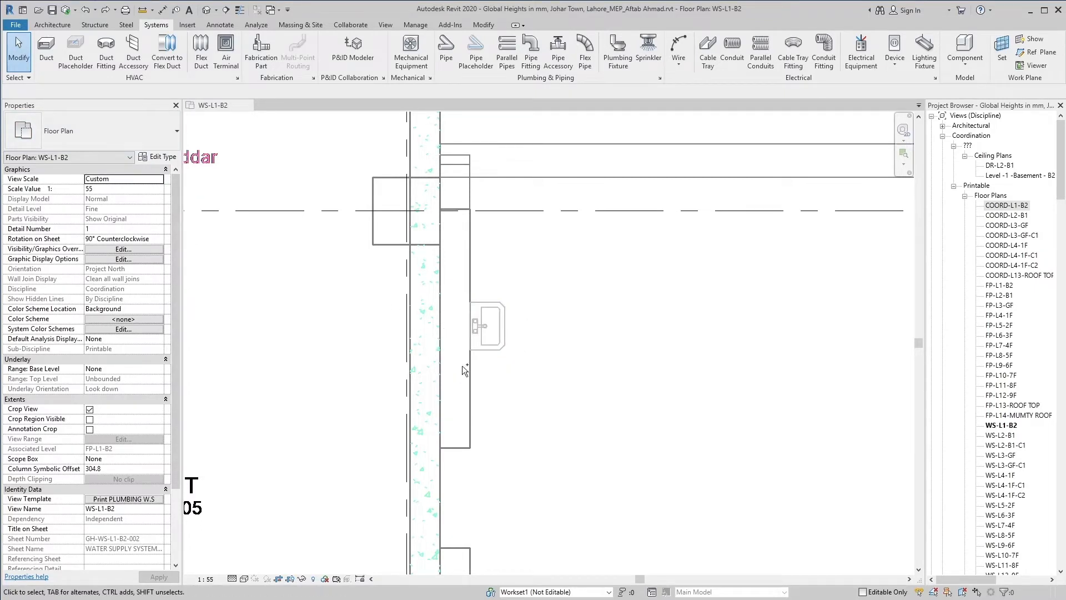
Change the placed lavatory's type to M_Lavatory - Rectangular, 560 mmx560 mm - Private.
click(490, 353)
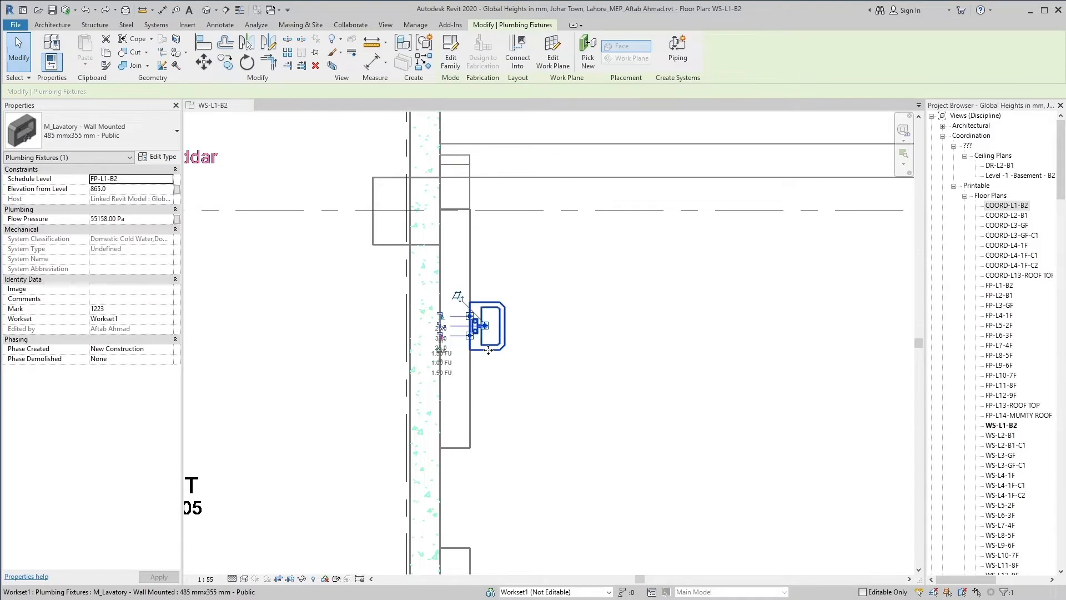
click(109, 134)
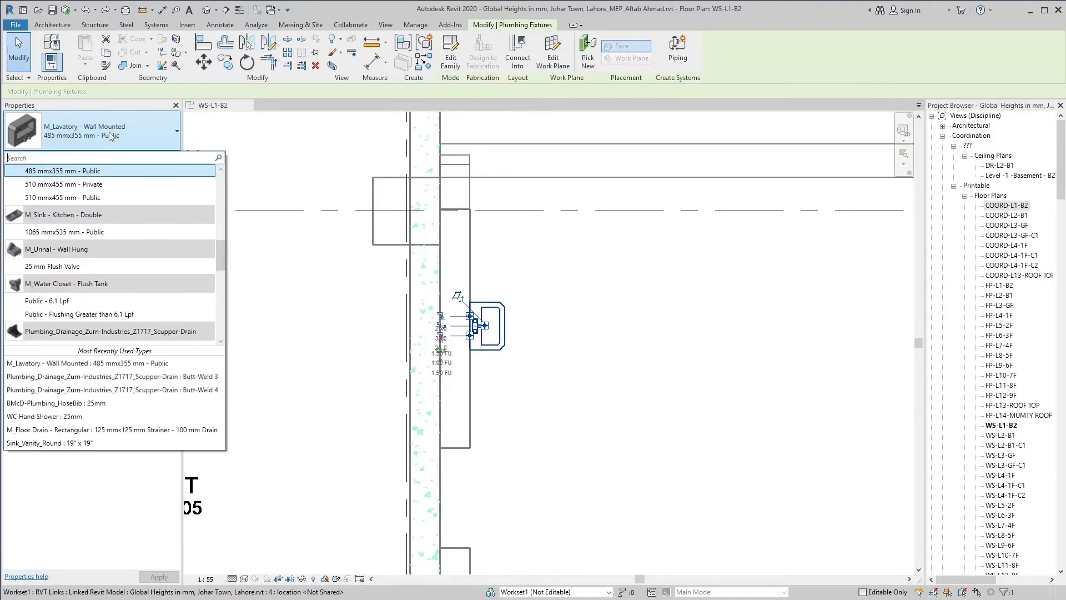
scroll(111, 275, up, 2)
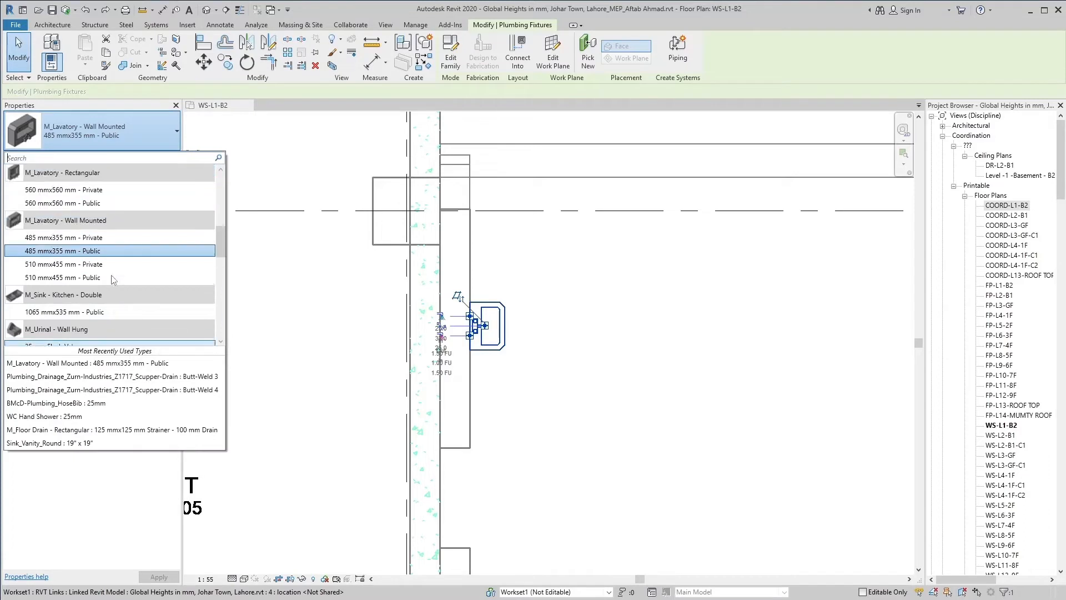
click(113, 189)
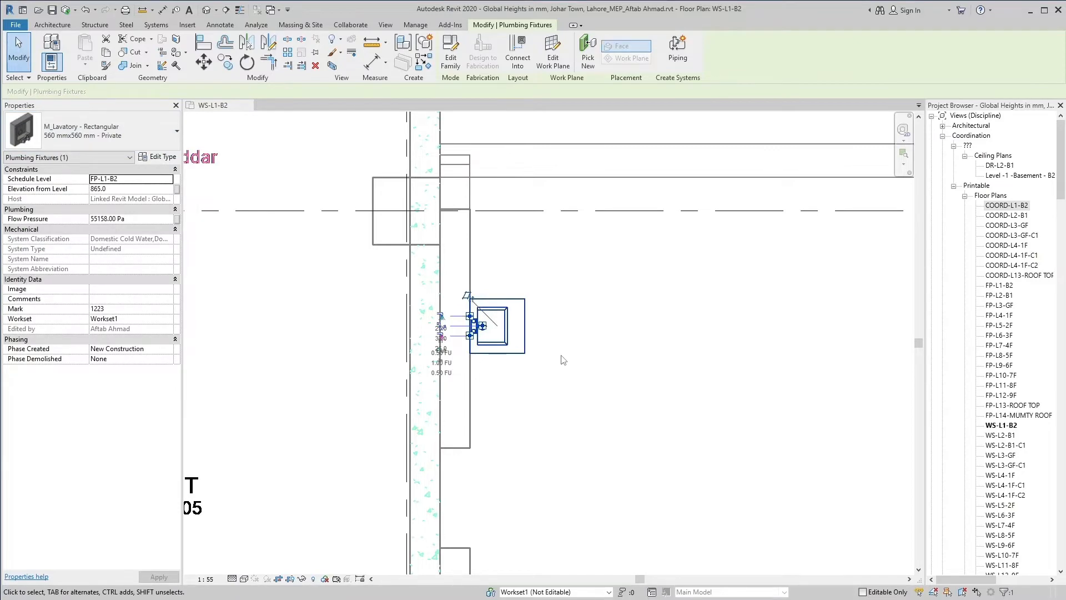
key(Escape)
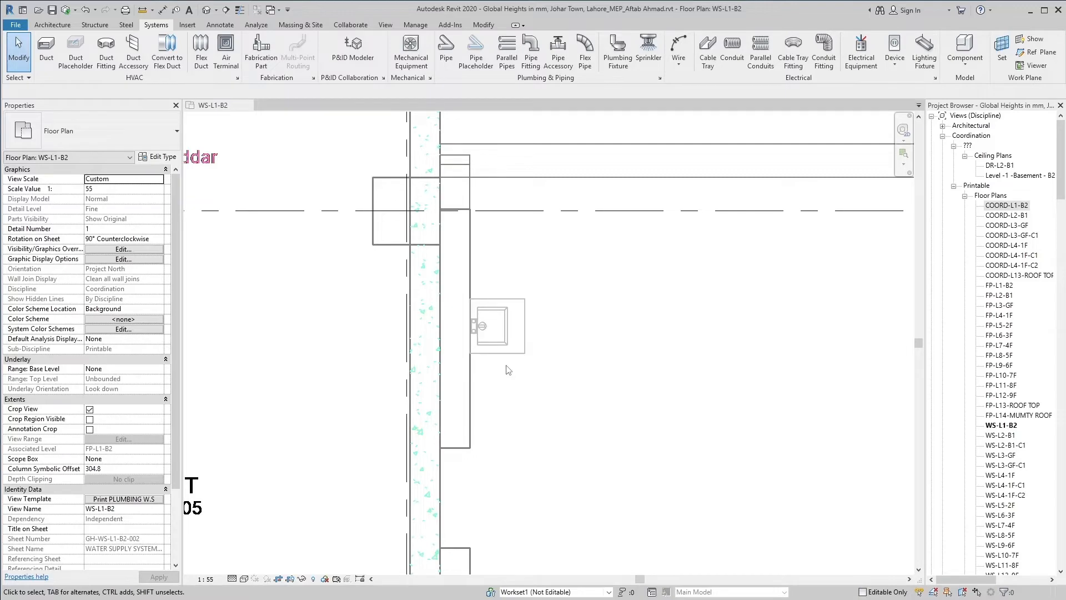
Try to switch the wall-hosted lavatory to the M_Water Closet - Flush Tank type Public - 6.1 Lpf.
click(507, 369)
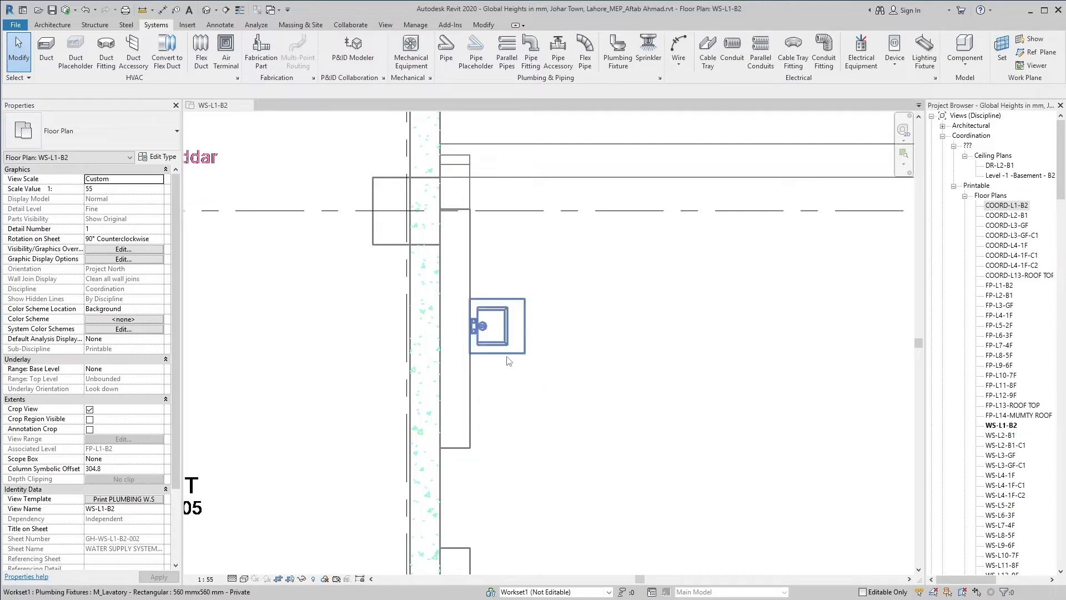
key(ctrl)
click(506, 357)
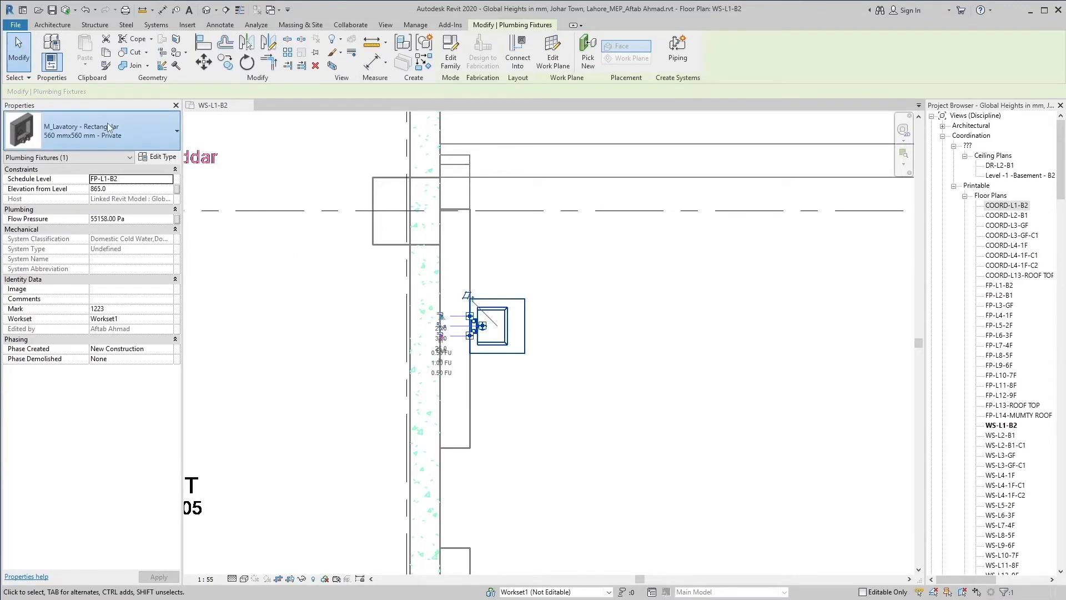
click(120, 136)
scroll(104, 254, down, 2)
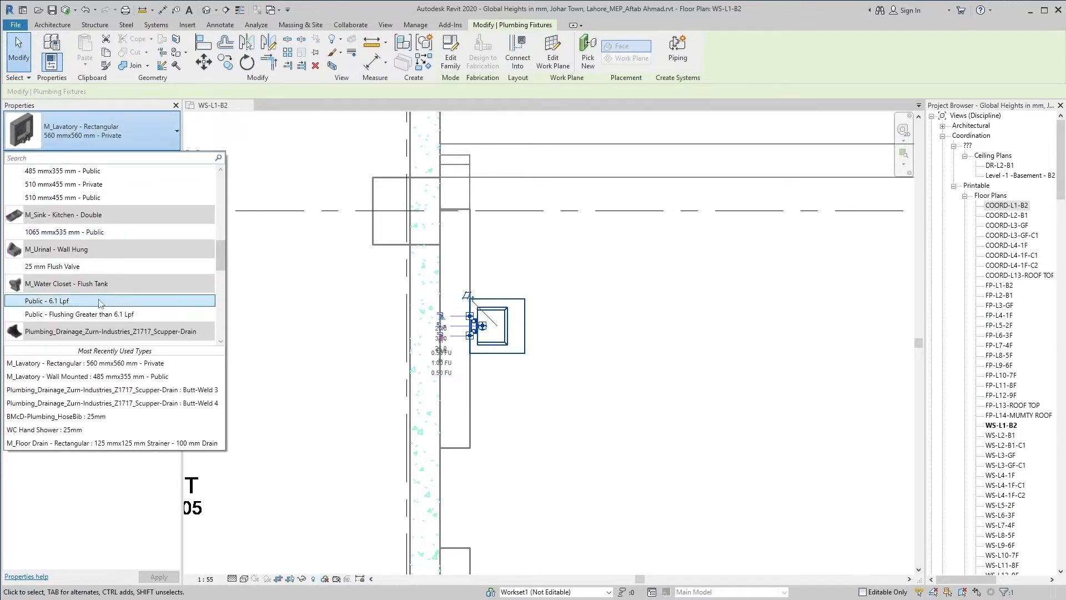
click(100, 301)
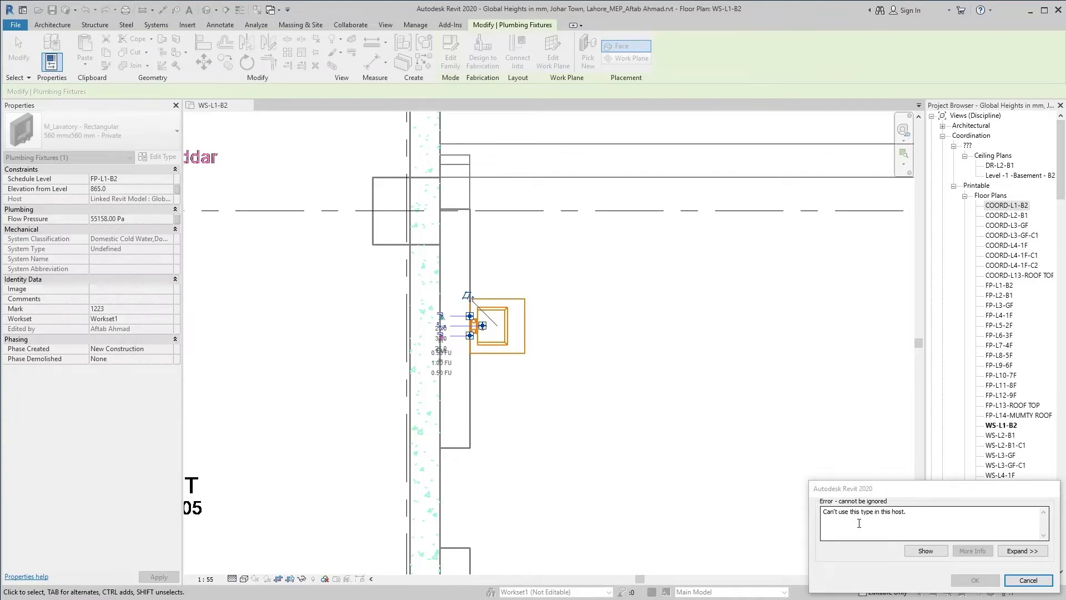
click(1028, 580)
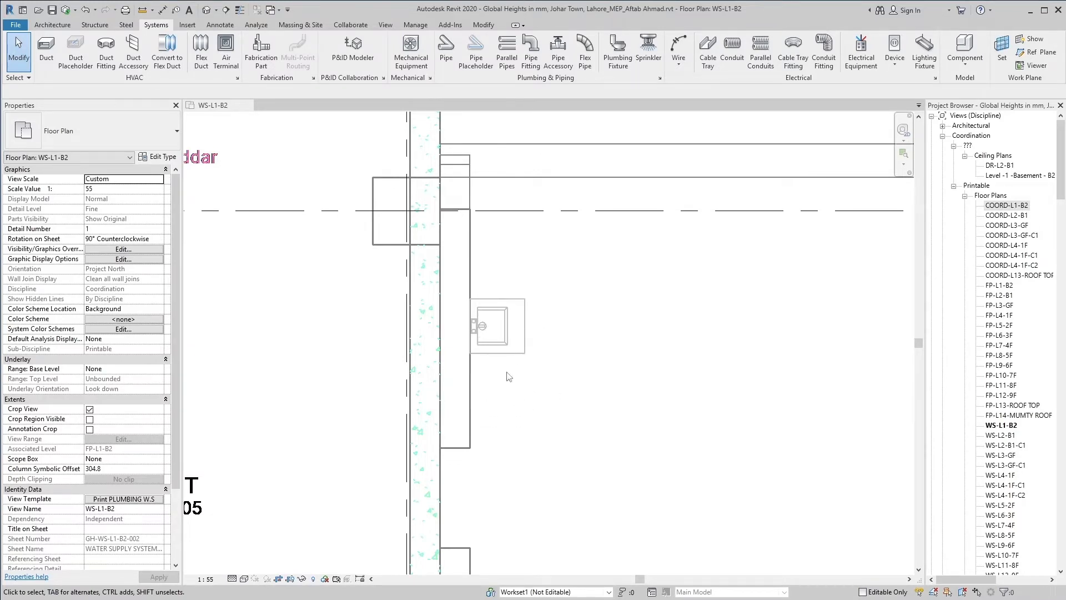
Place an M_Water Closet - Flush Tank fixture, type Public - 6.1 Lpf, beside the wall just below the lavatory.
click(618, 56)
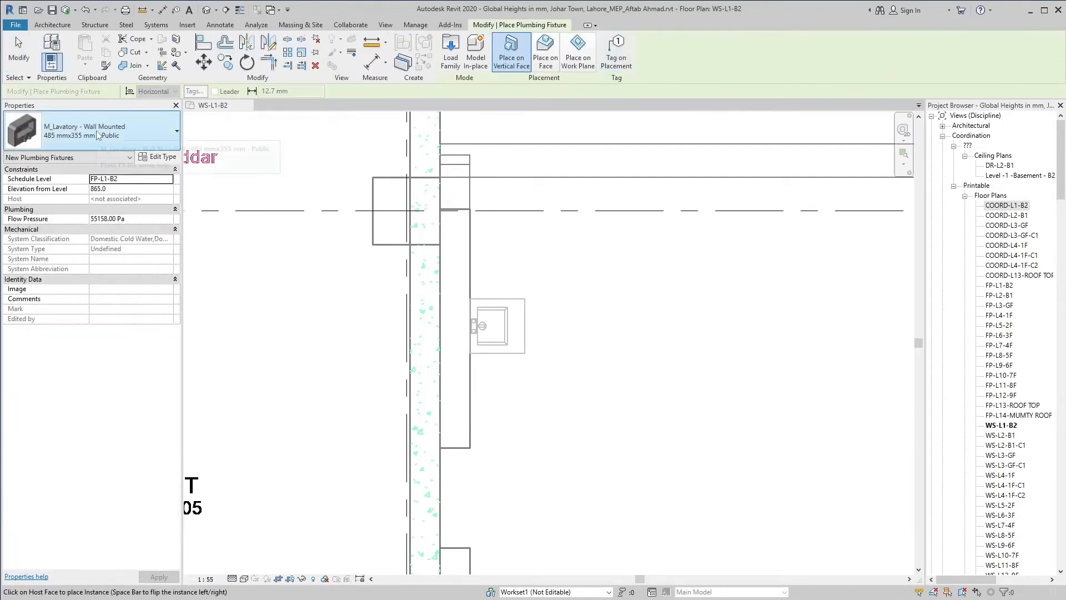
click(97, 135)
scroll(96, 246, down, 1)
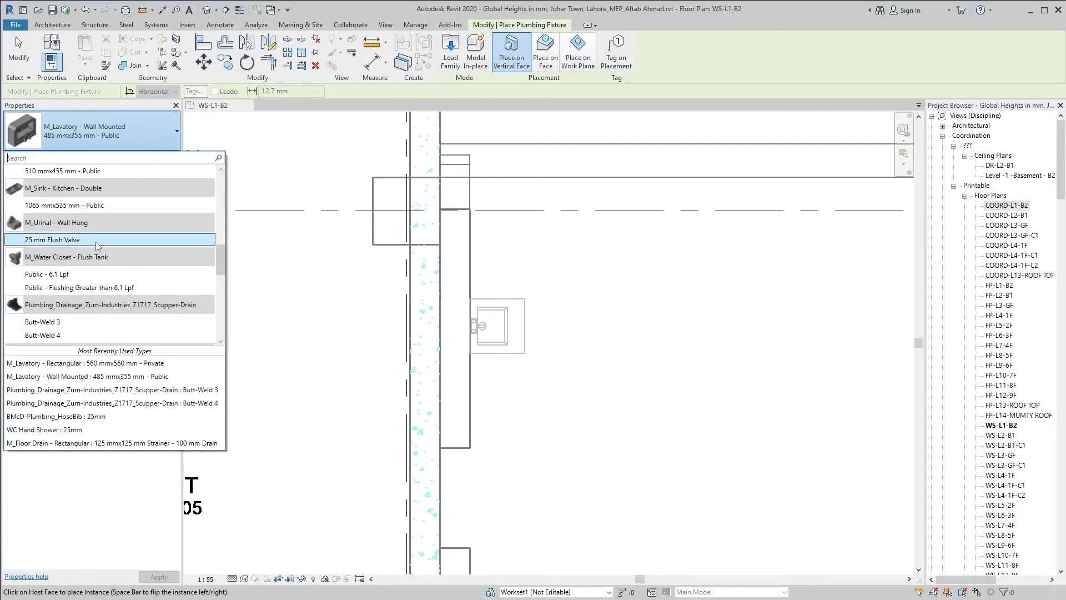
click(92, 274)
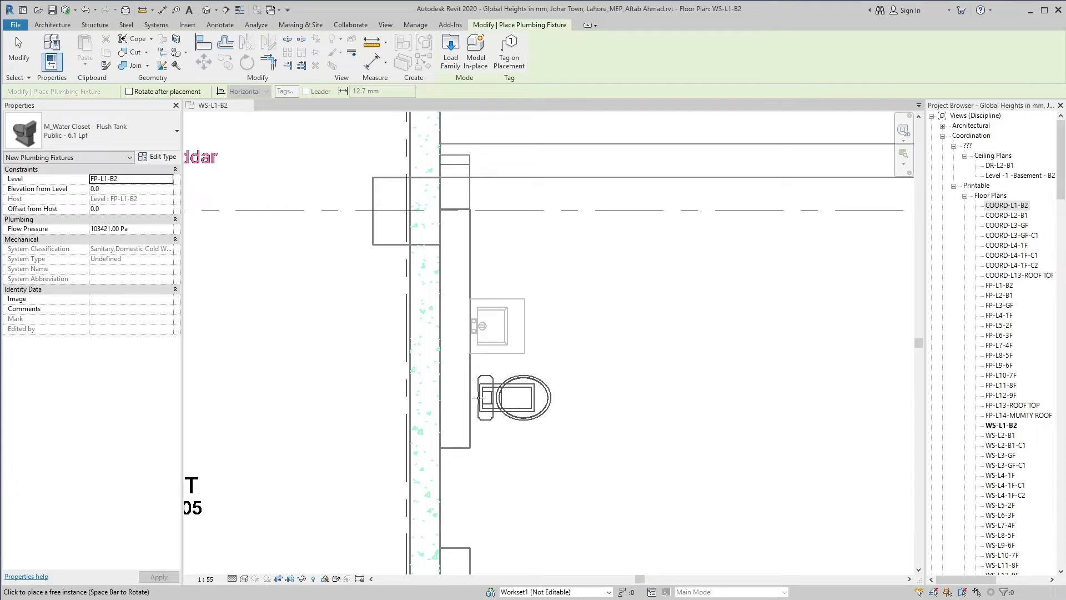
click(479, 398)
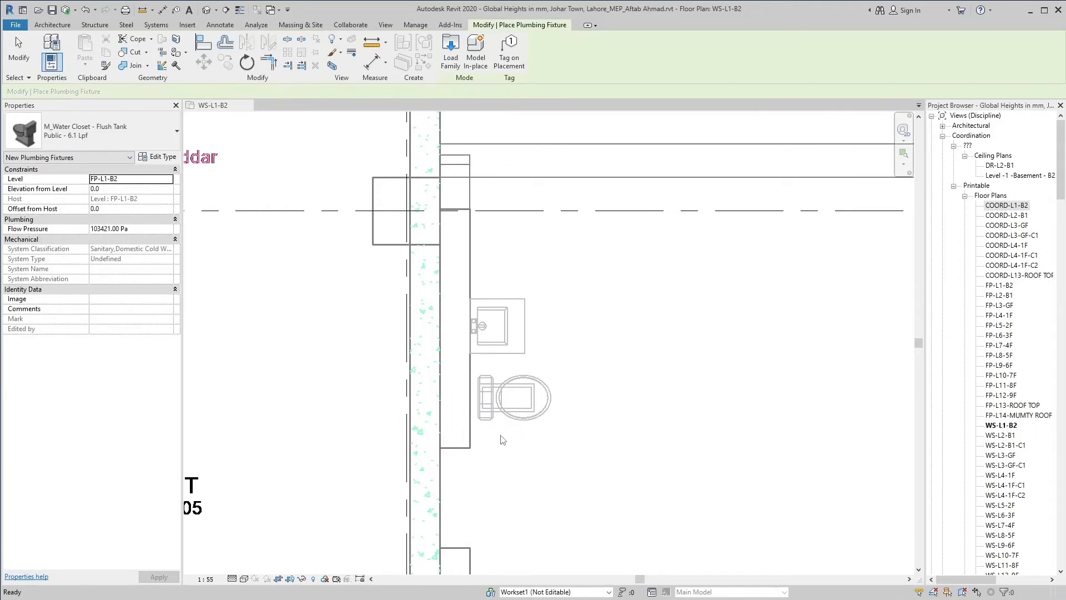
key(Escape)
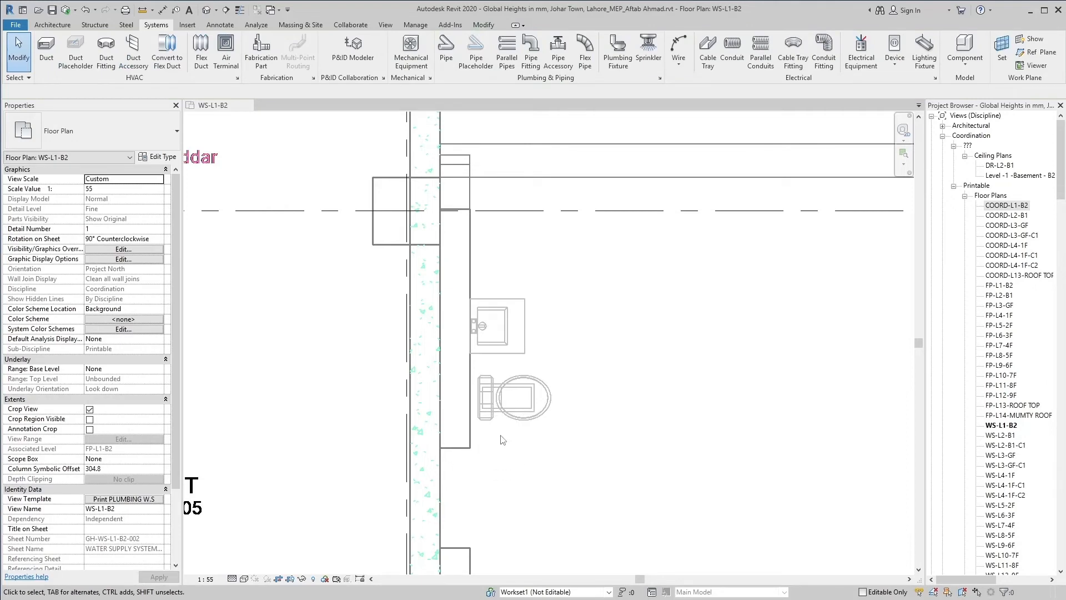
Search the water closet's available types for "public", review the matches and recently used types, and keep the current type.
click(477, 399)
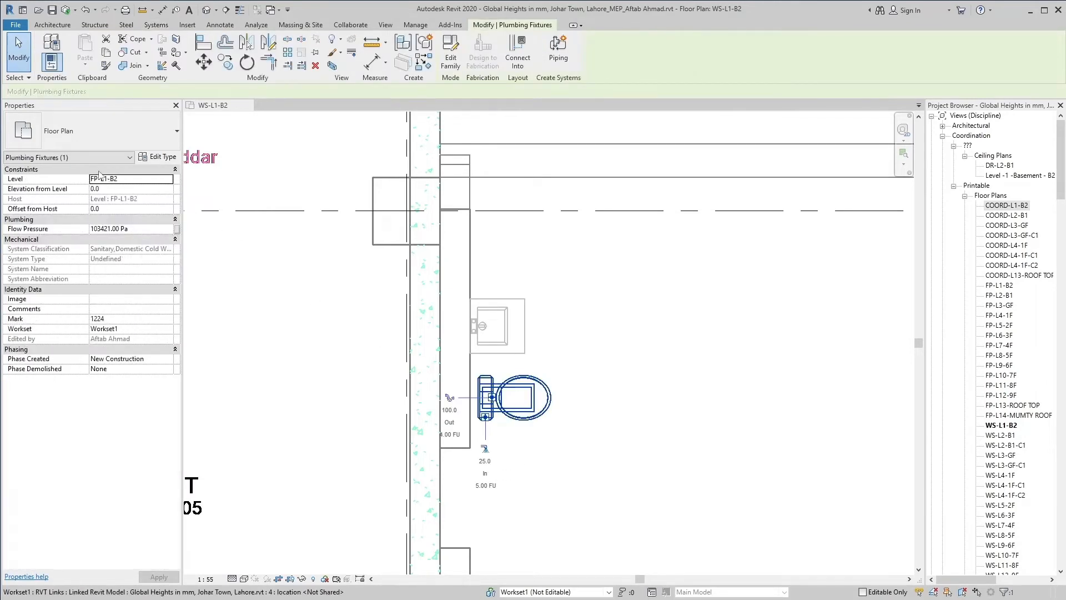
click(92, 132)
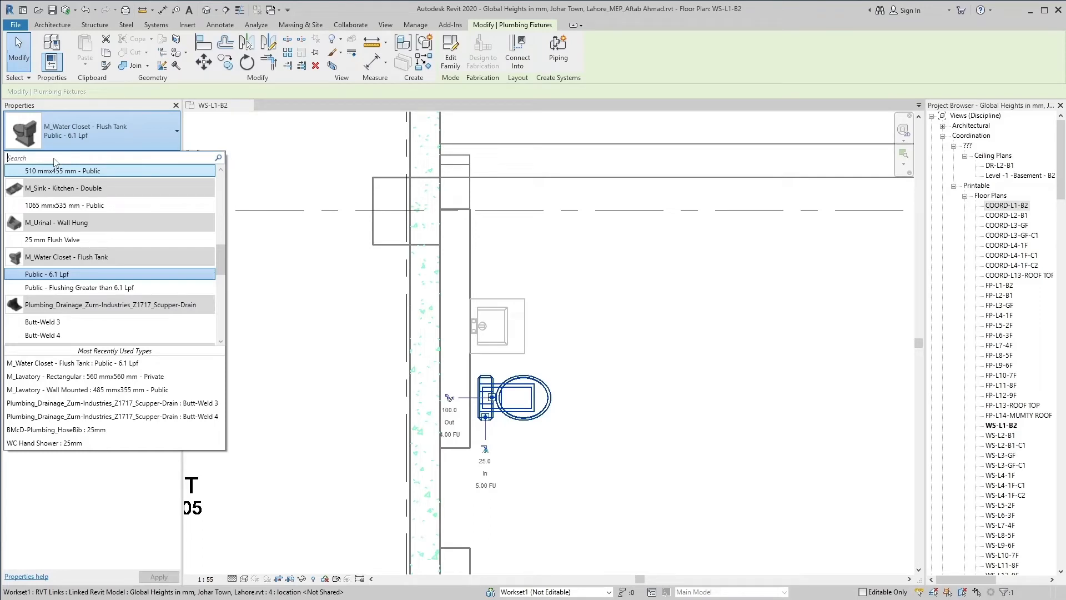
text(public)
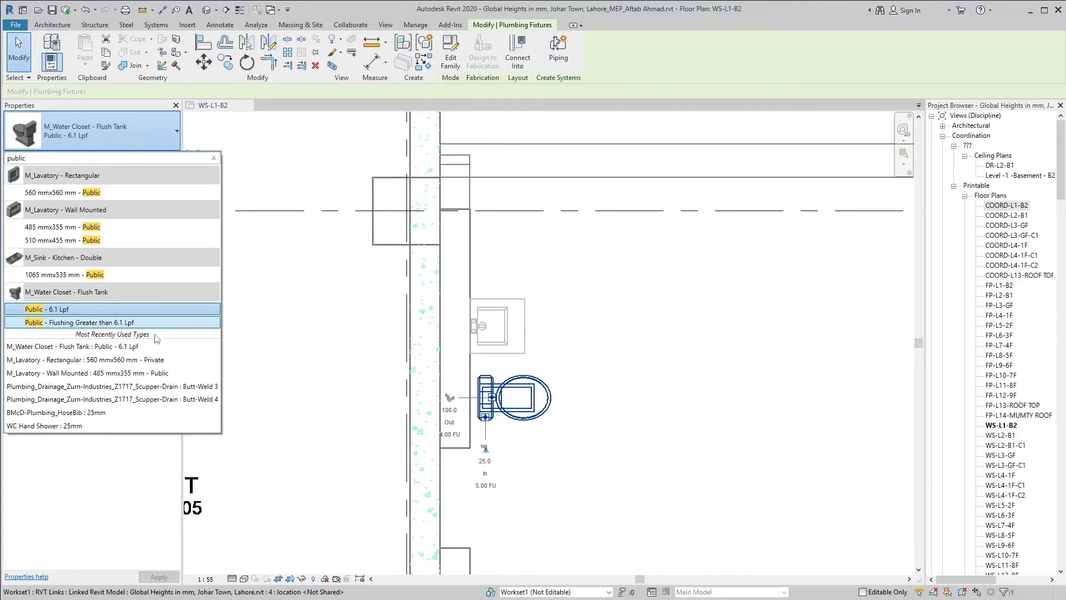
key(ctrl)
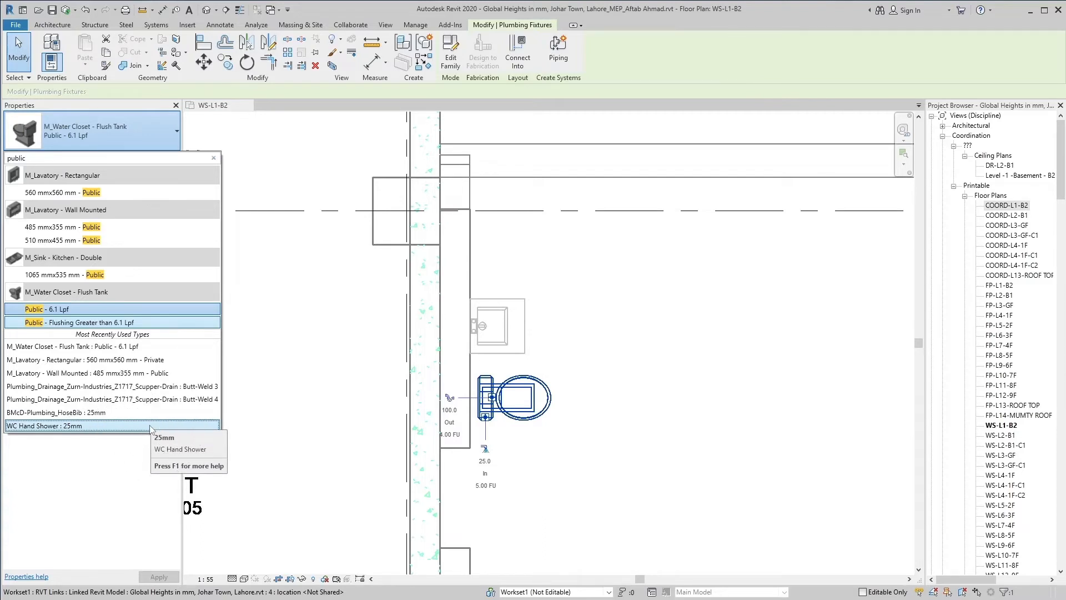
key(Escape)
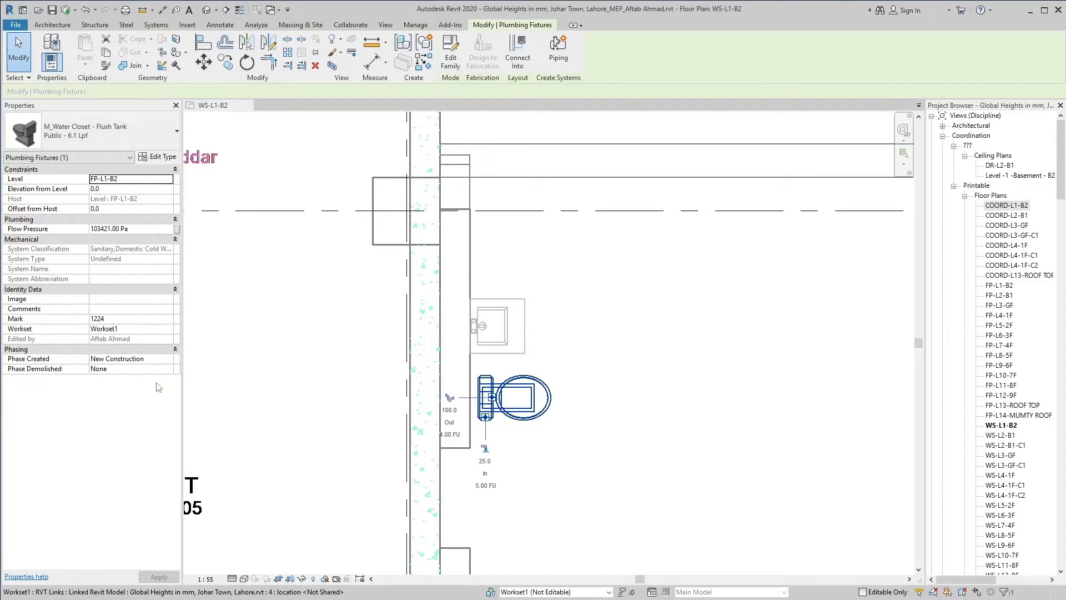
Check which categories the properties filter offers for the selected water closet, and deselect the fixture.
click(69, 158)
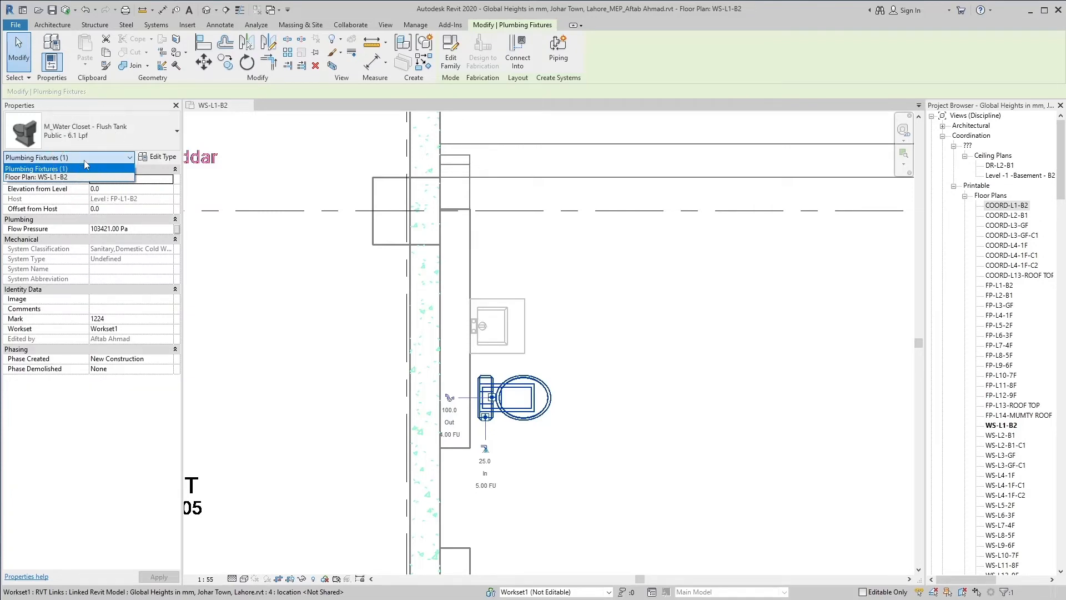
click(84, 159)
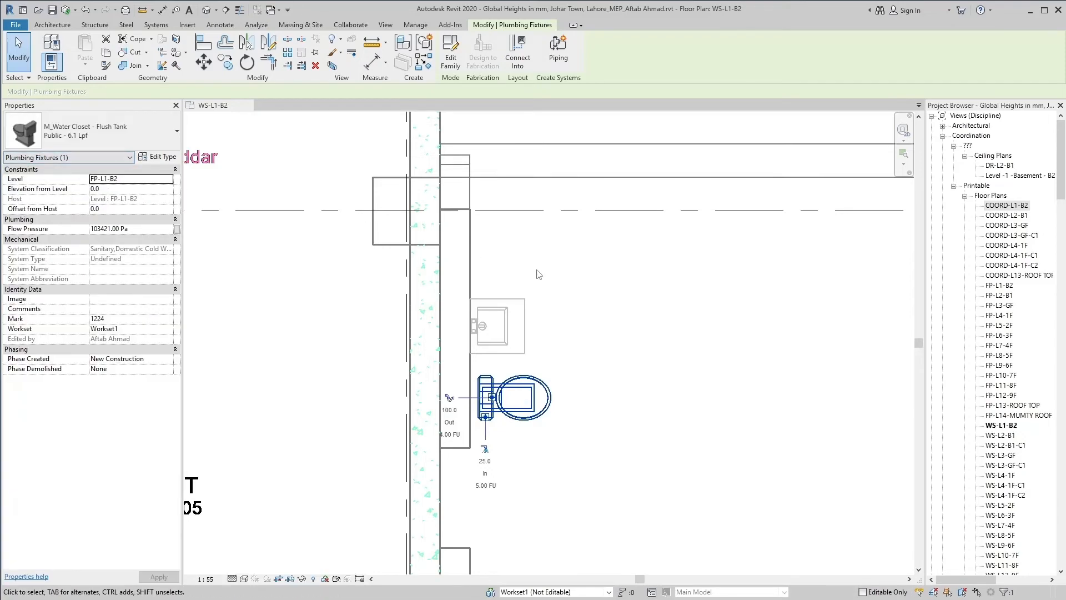
click(511, 268)
key(s)
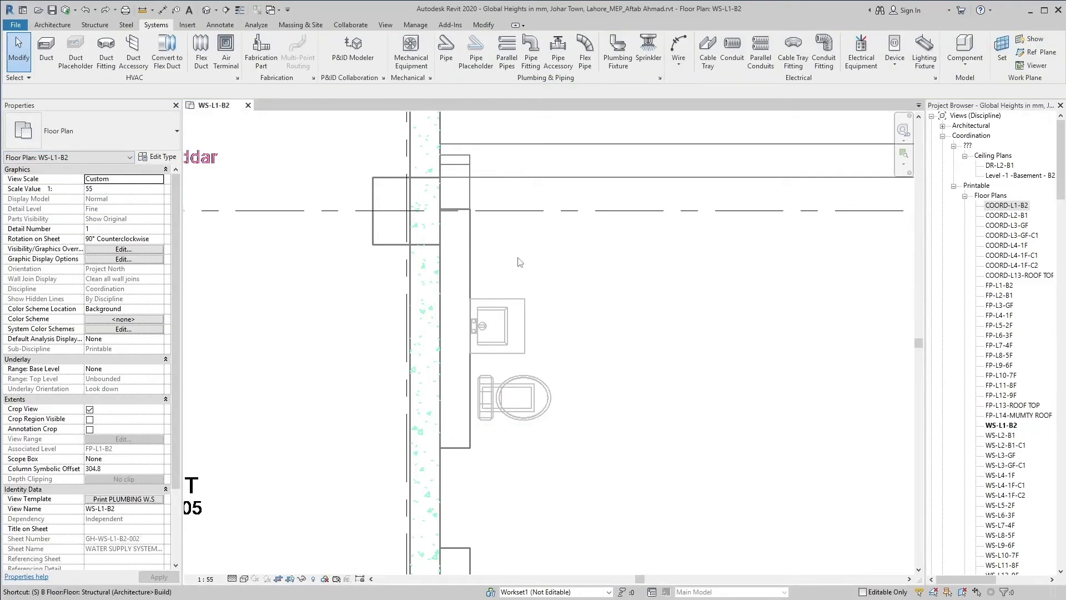
Open the COORD-L1-B2 coordination floor plan.
double_click(1004, 206)
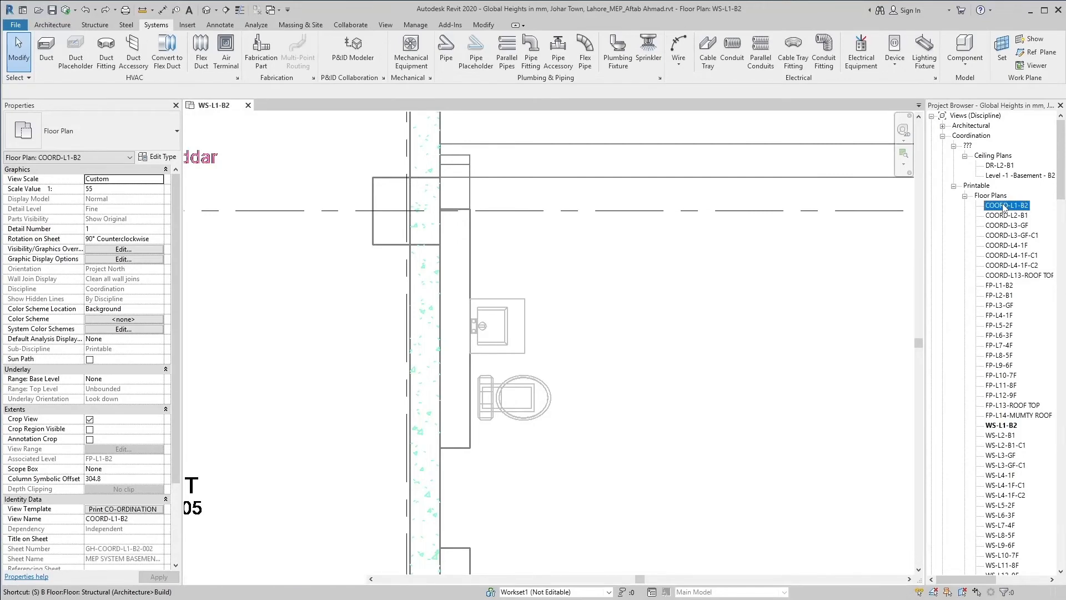
scroll(653, 386, down, 5)
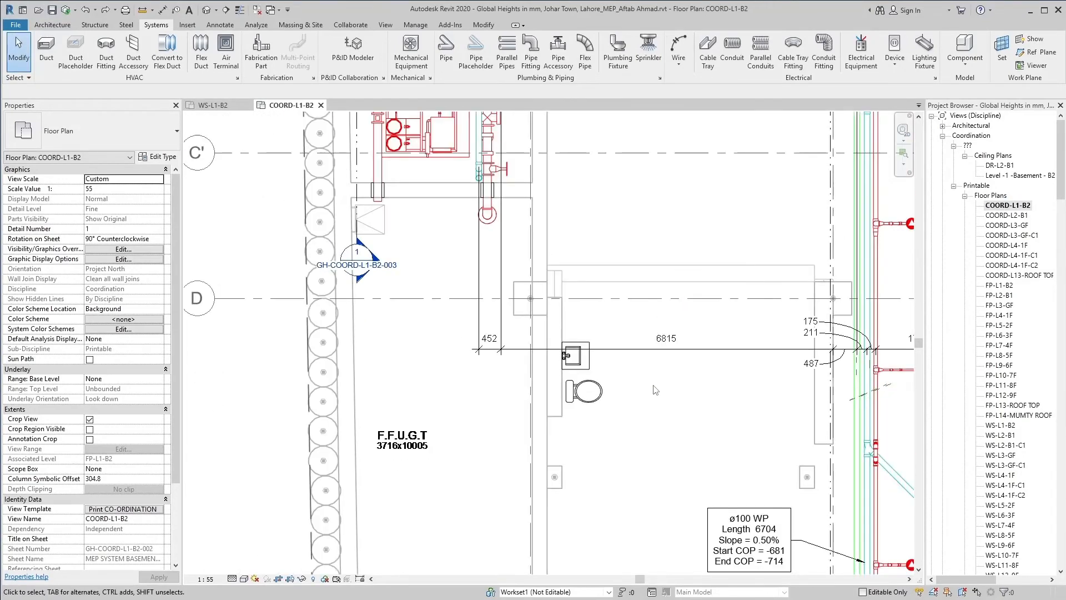
middle_drag(654, 389, 489, 400)
scroll(765, 261, up, 2)
Select the elements crossing the pipe runs beside the upper sprinkler branch, filter the displayed properties to Pipes, and clear the selection.
drag(777, 256, 664, 216)
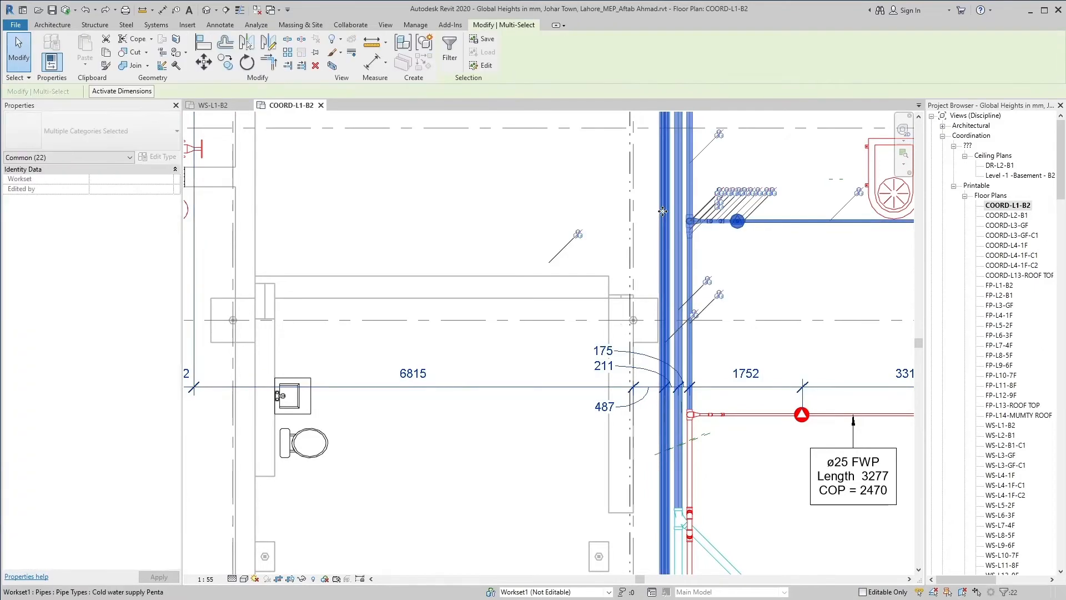
click(75, 159)
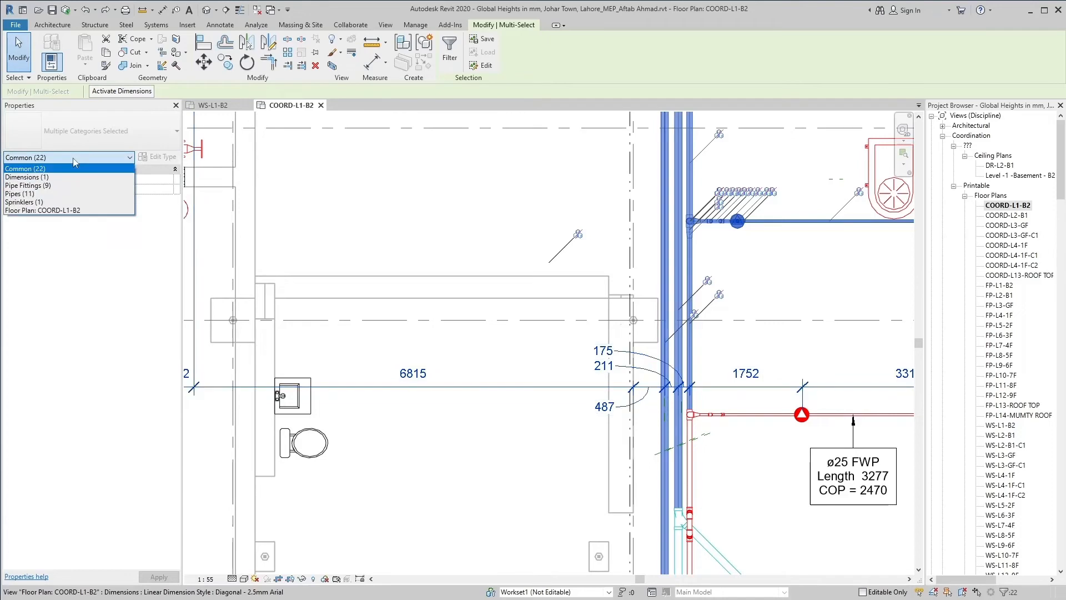
click(74, 194)
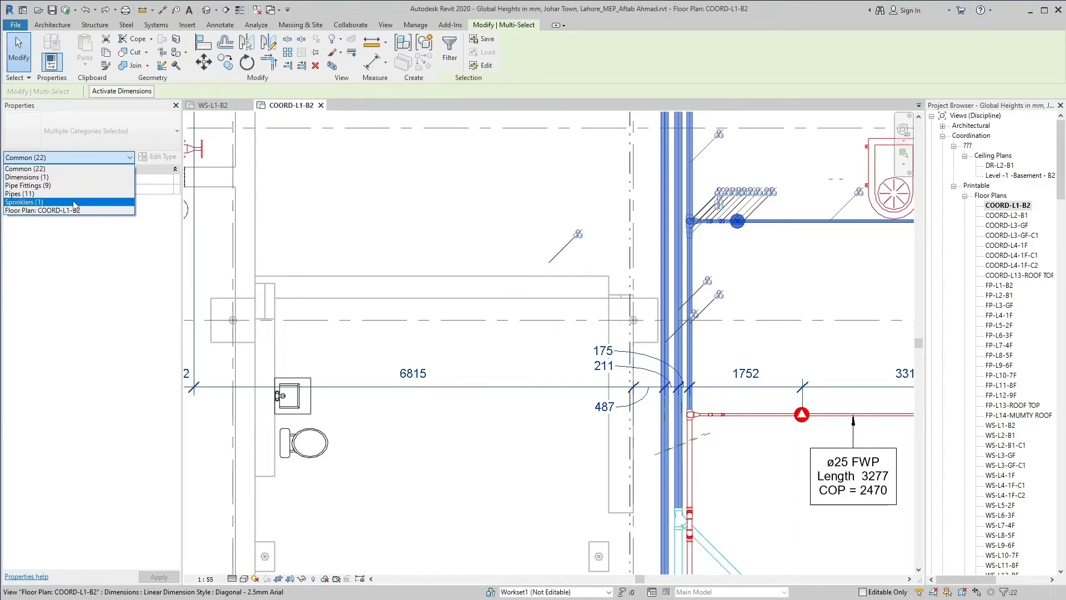
click(76, 194)
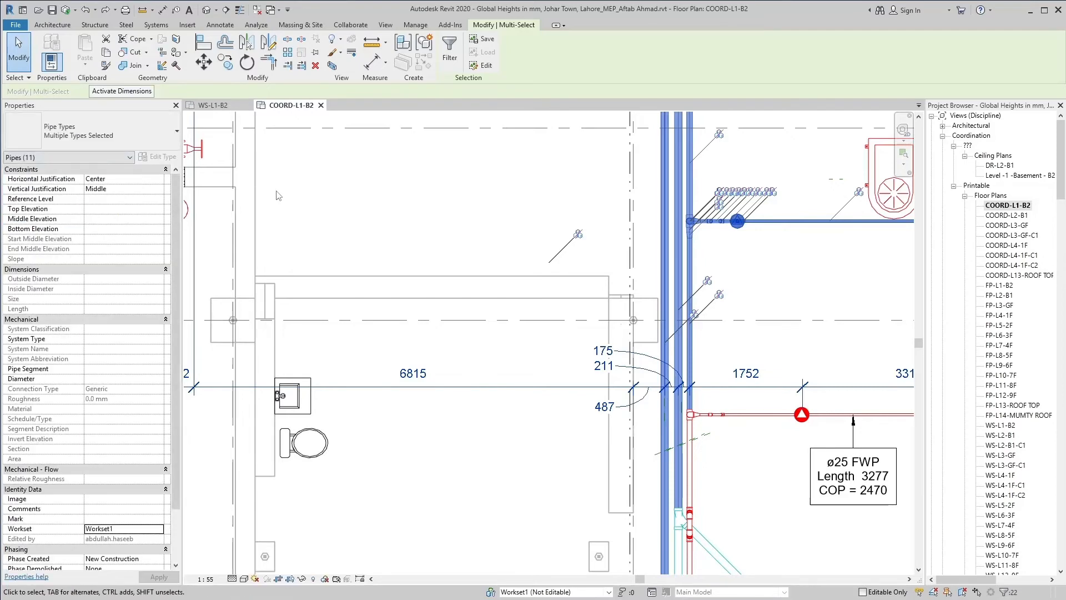
click(278, 195)
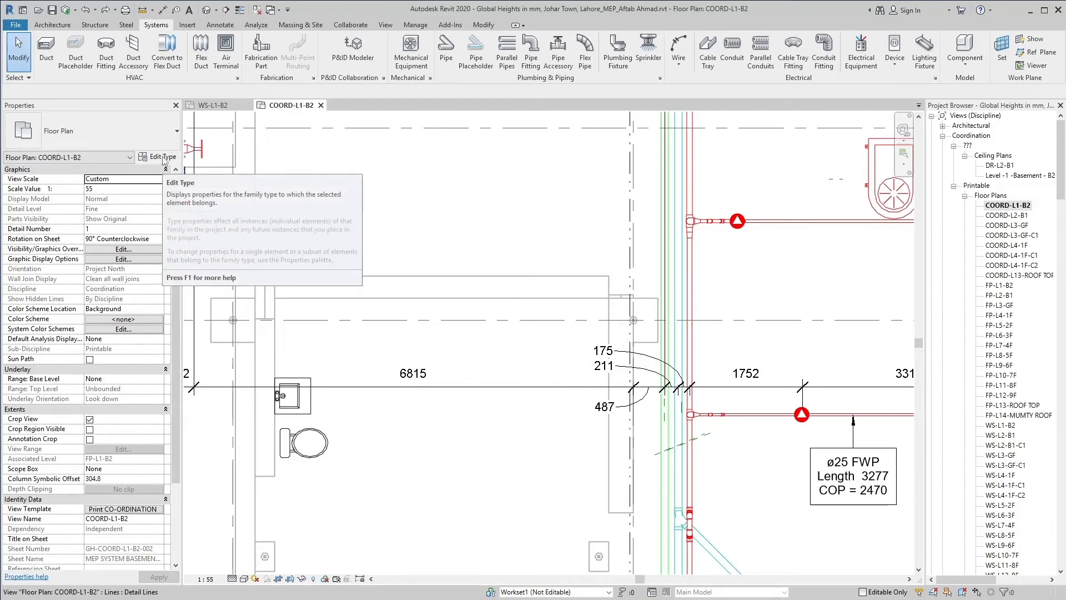
Select the sprinkler on the upper branch, review its type parameters down to Fire Protection, and close them without changes.
click(741, 231)
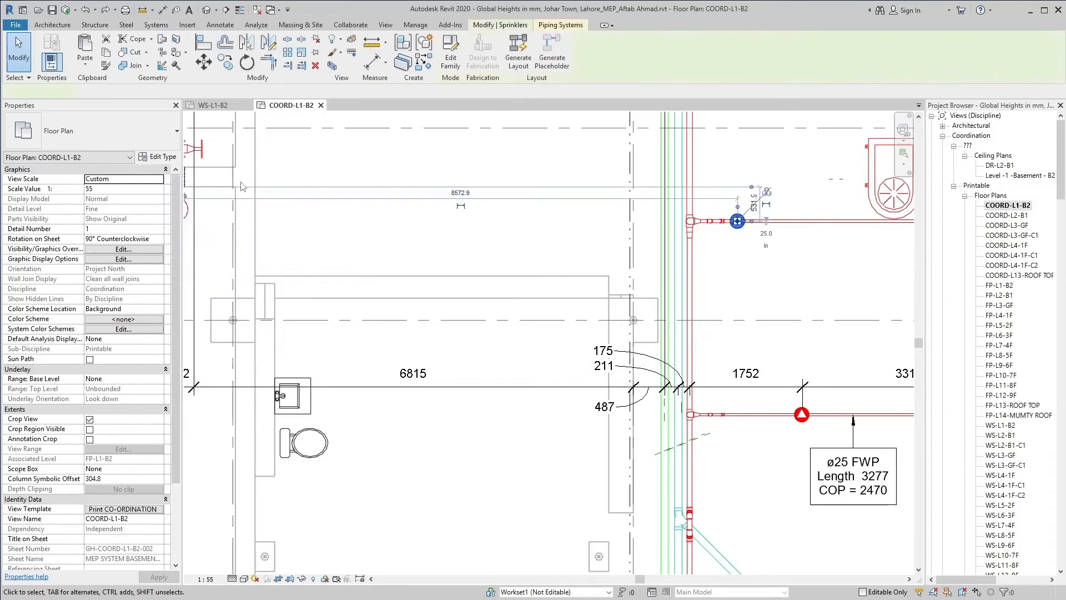
click(161, 157)
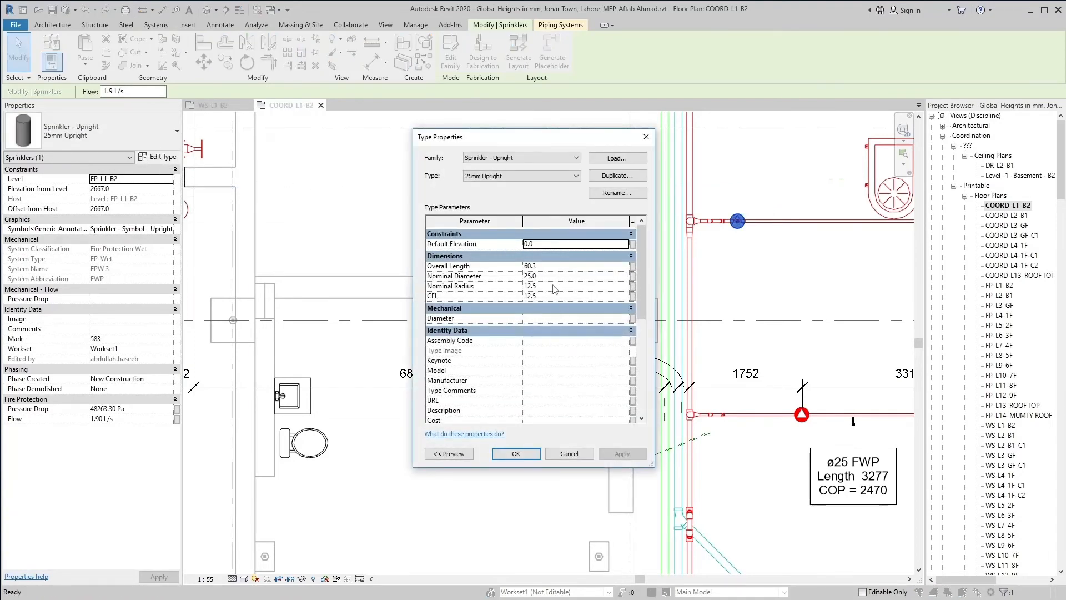
key(ctrl)
key(ctrl)
scroll(565, 382, down, 3)
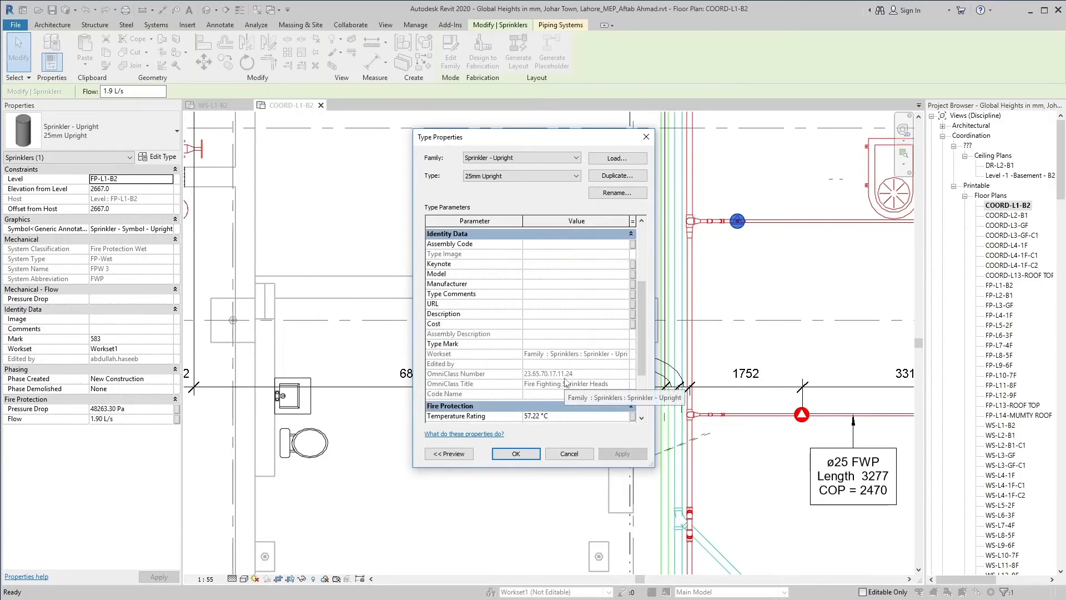
click(569, 454)
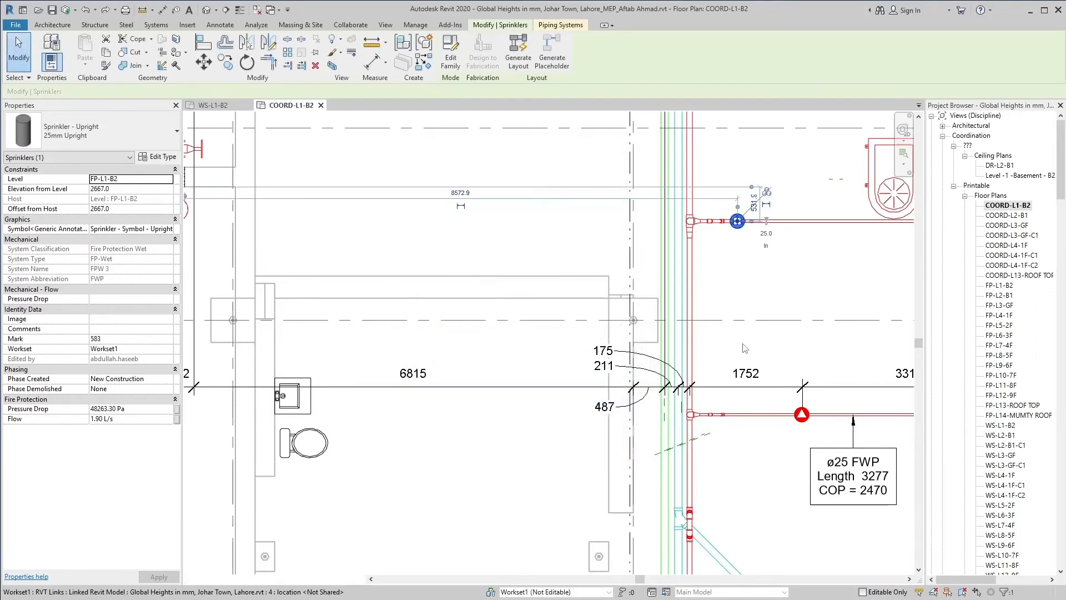
Select the mixed elements around the upper sprinkler branch, check whether type editing is available, and clear the selection.
drag(772, 273, 682, 231)
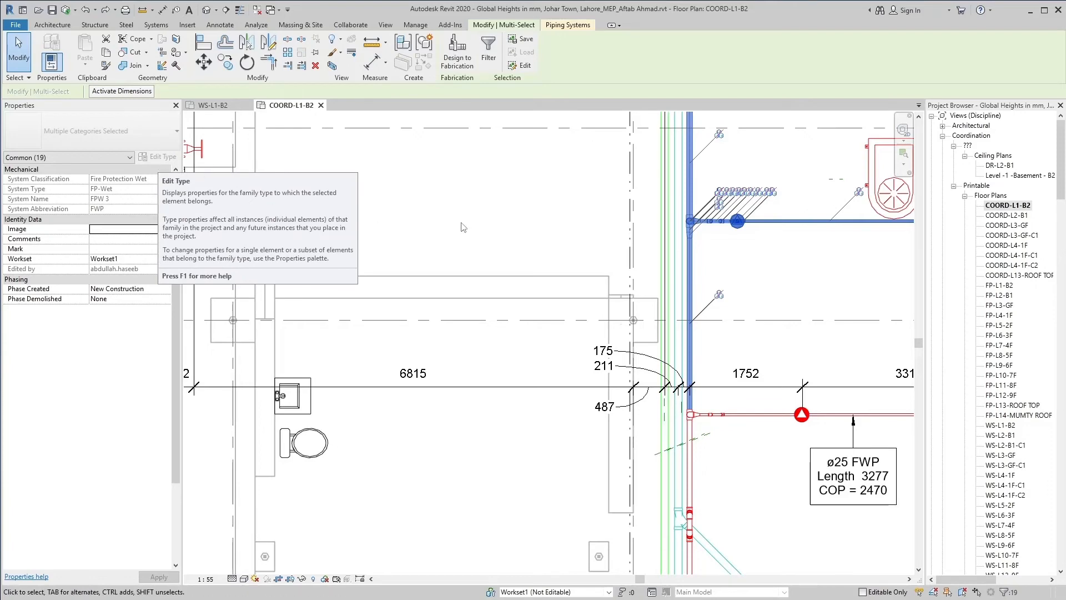
key(Escape)
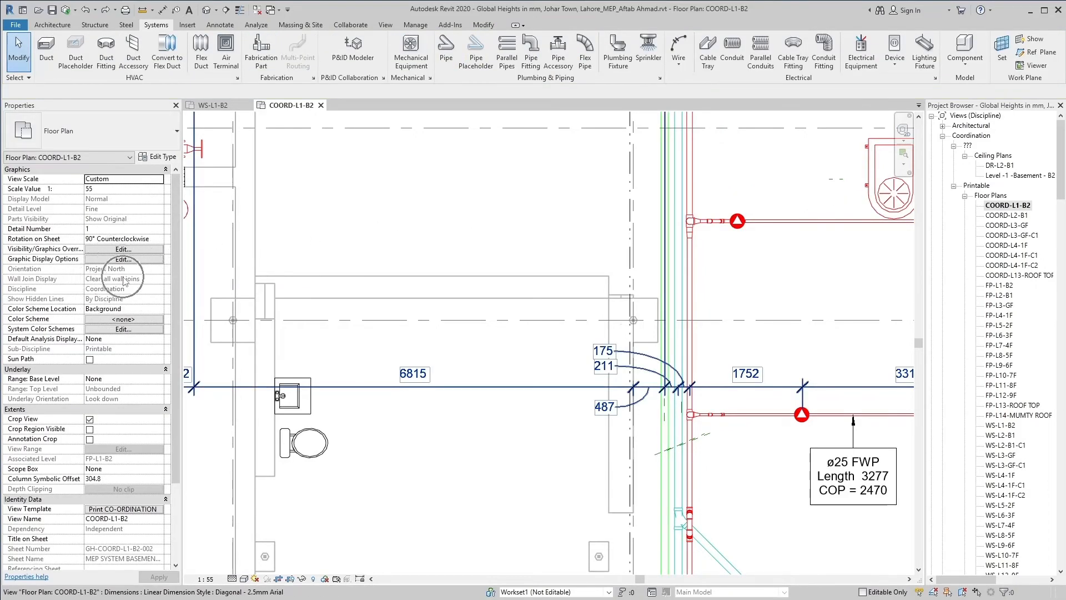
Select the vertical red fire pipe above the sprinkler branch, examine its editable and read-only instance properties, and deselect it.
click(695, 195)
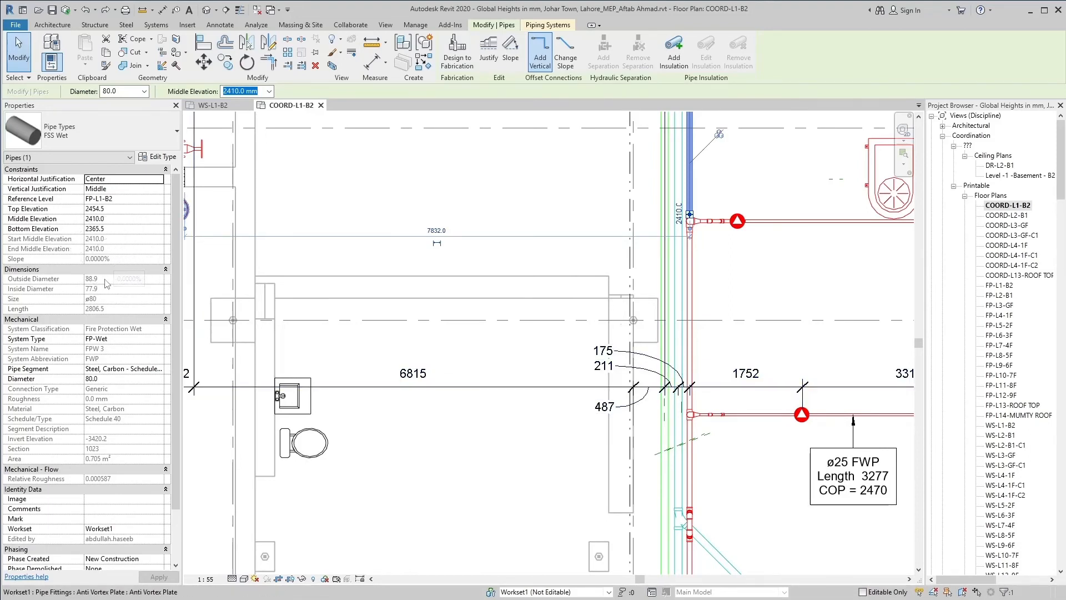
click(72, 293)
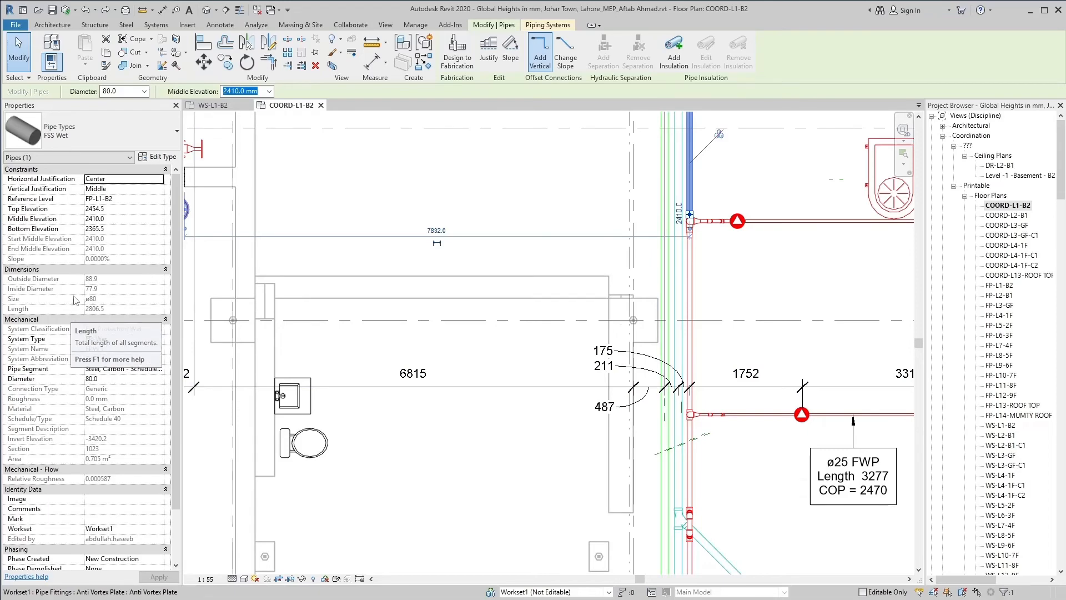
key(ctrl)
click(335, 200)
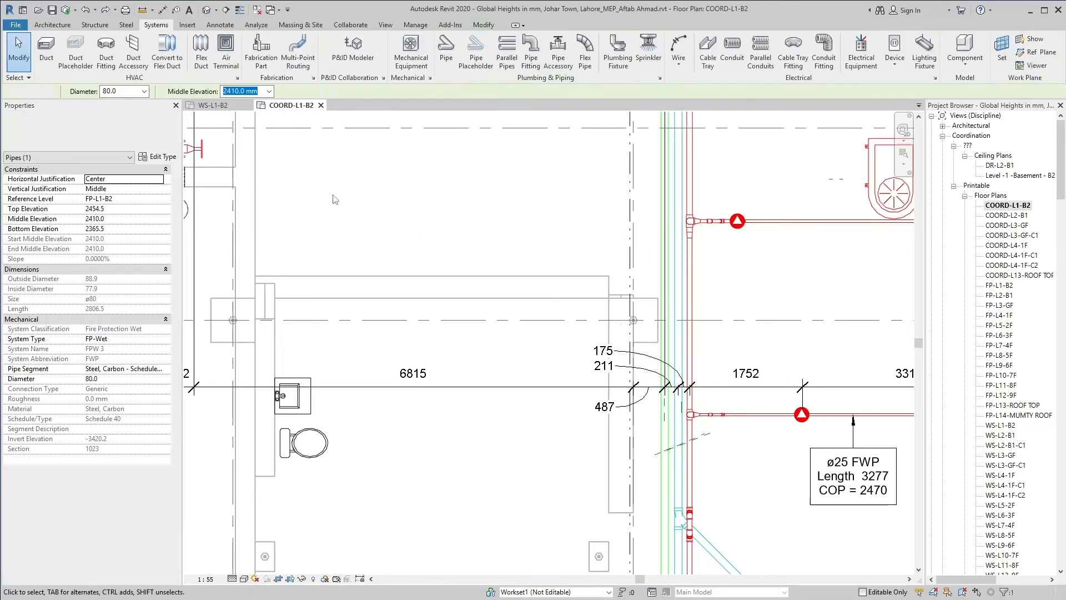
Start a new Generic - 200mm wall and set its top constraint to Unconnected with an unconnected height of 5000.
click(64, 26)
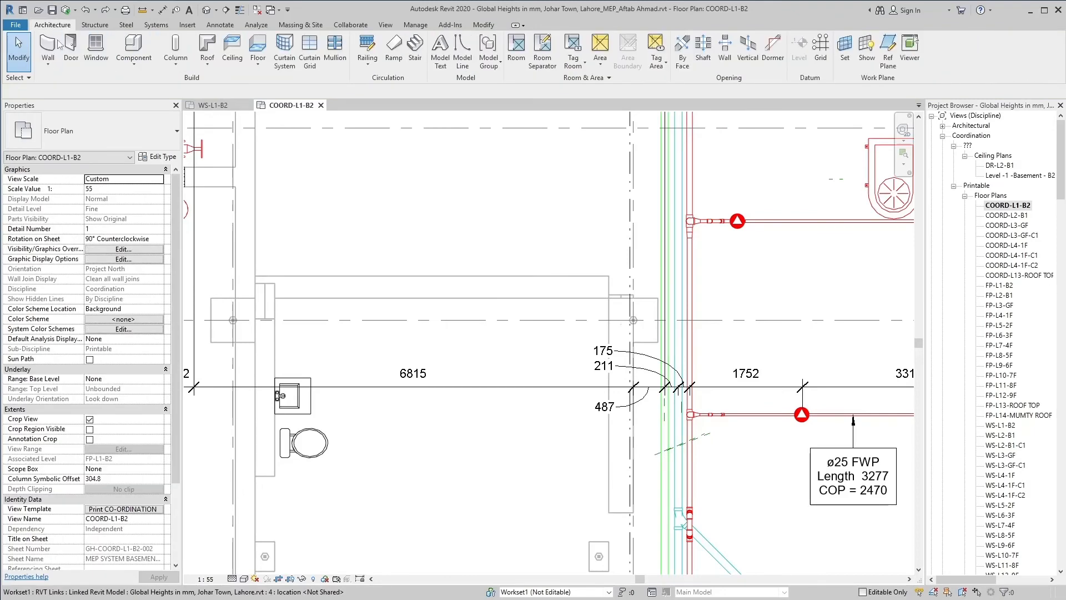
click(49, 44)
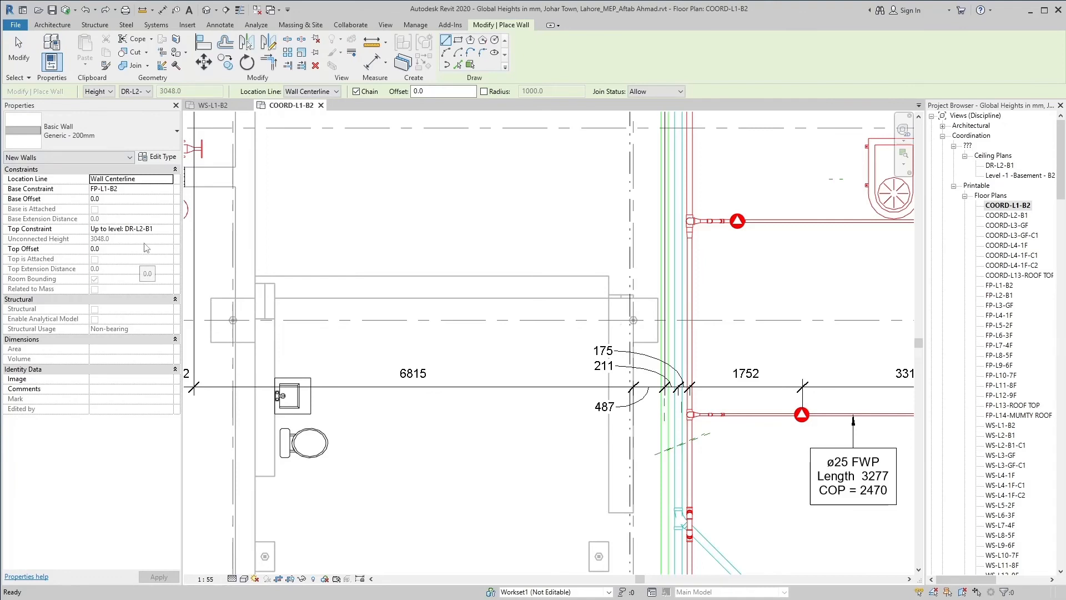
click(159, 229)
click(168, 228)
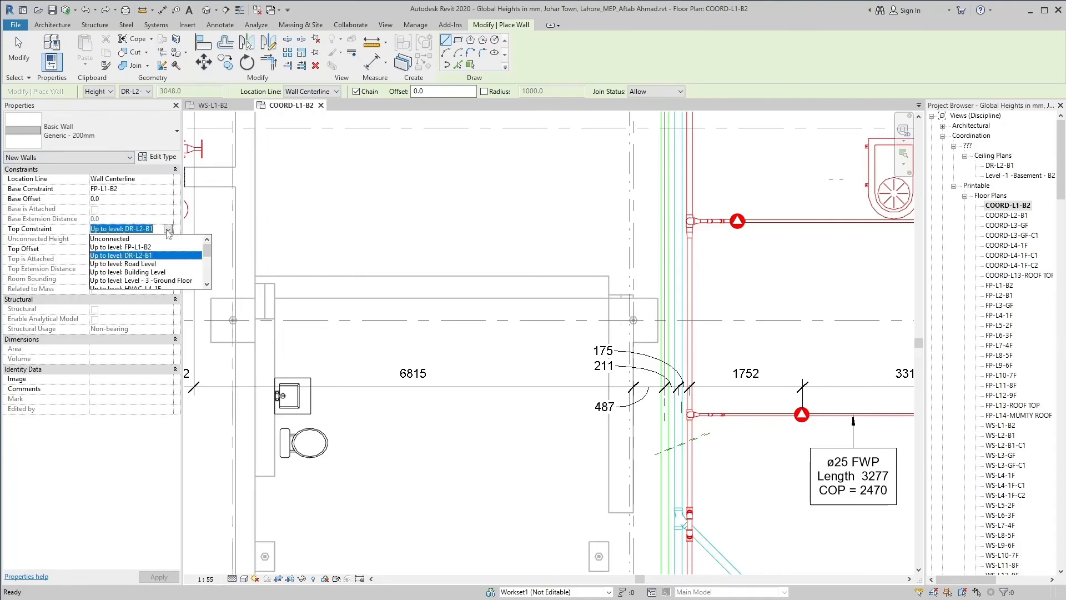
click(148, 240)
click(140, 239)
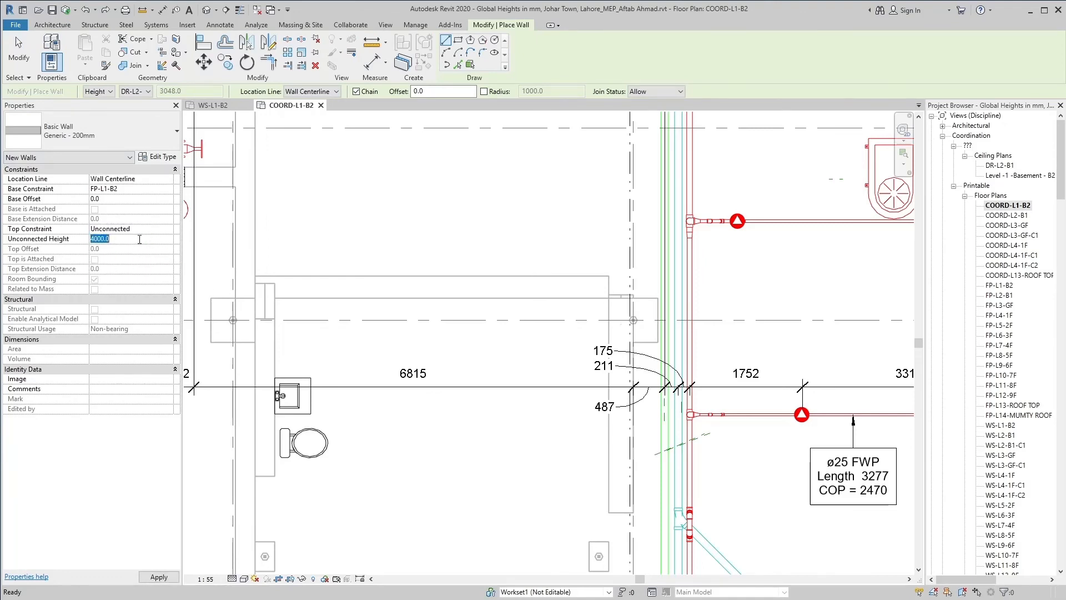
text(5000)
key(Return)
Set the new wall's top constraint to Up to level: HVAC-L4-1F and leave the Wall command without drawing.
click(152, 229)
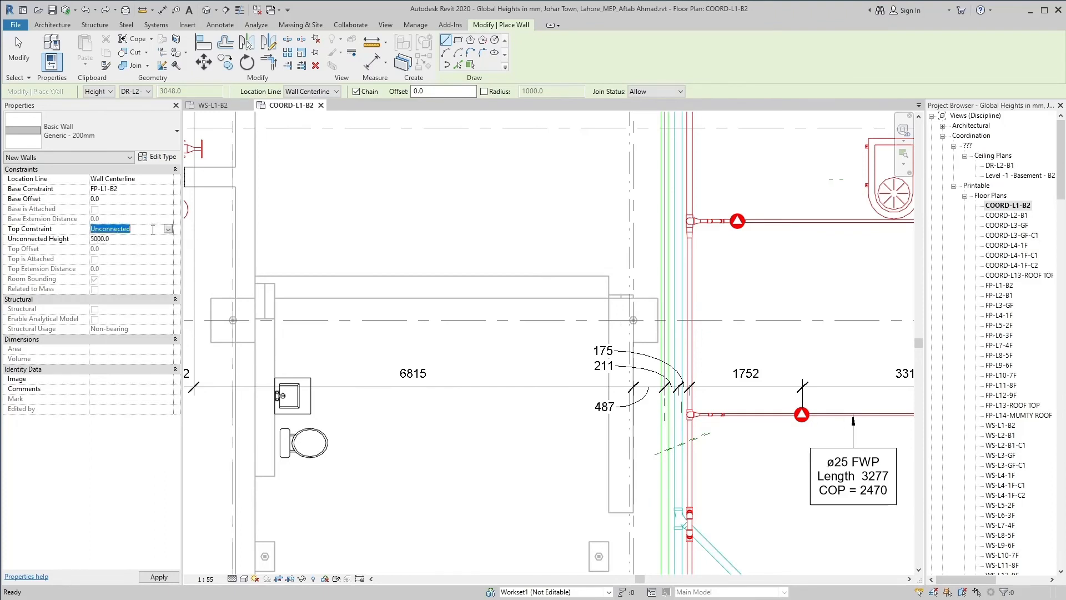
click(168, 229)
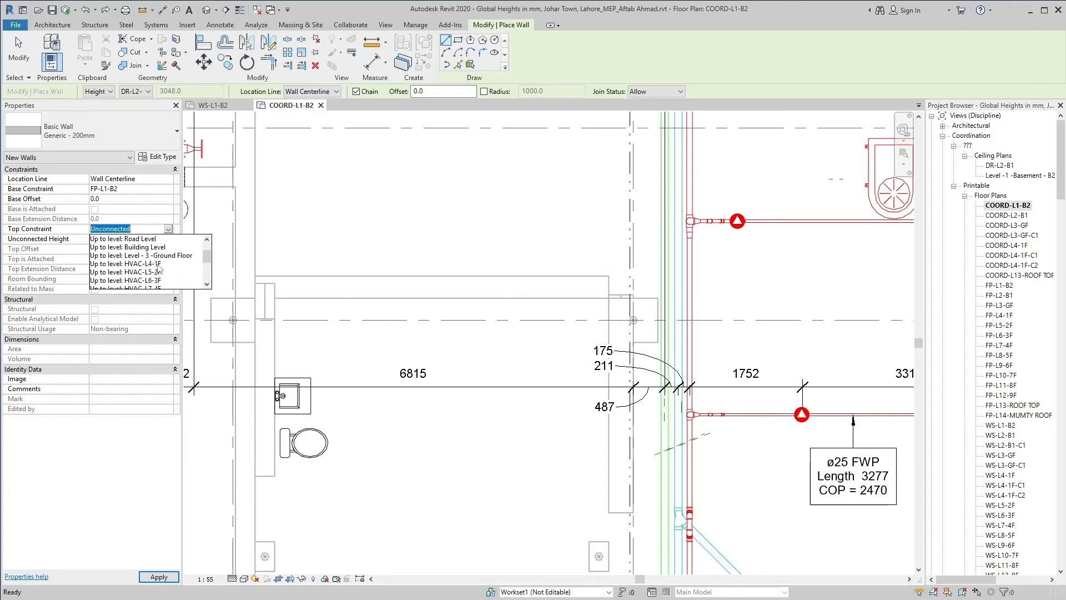
click(160, 265)
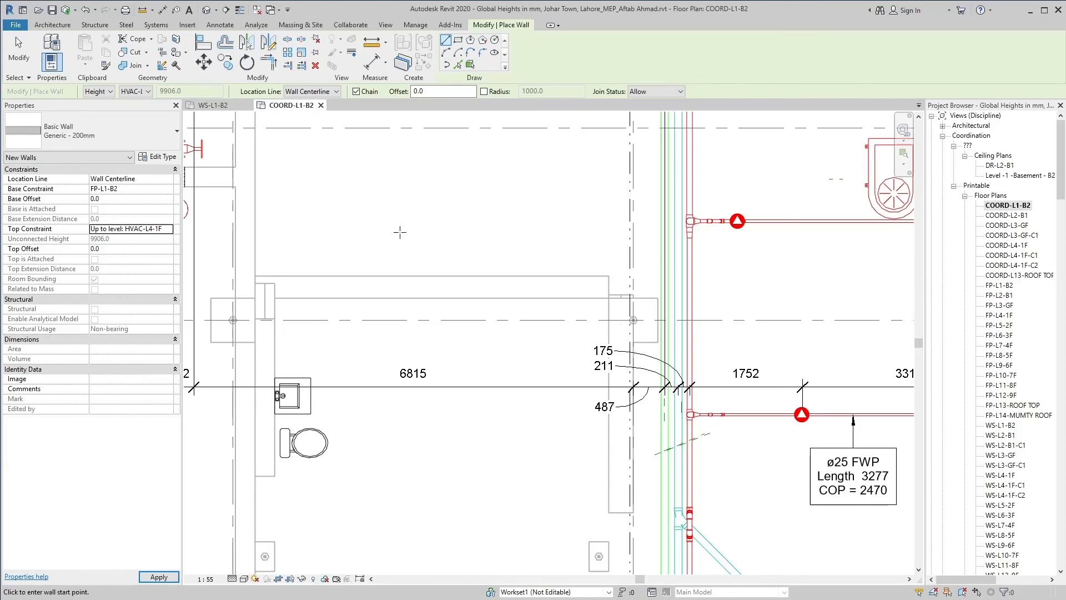
key(Escape)
key(Escape)
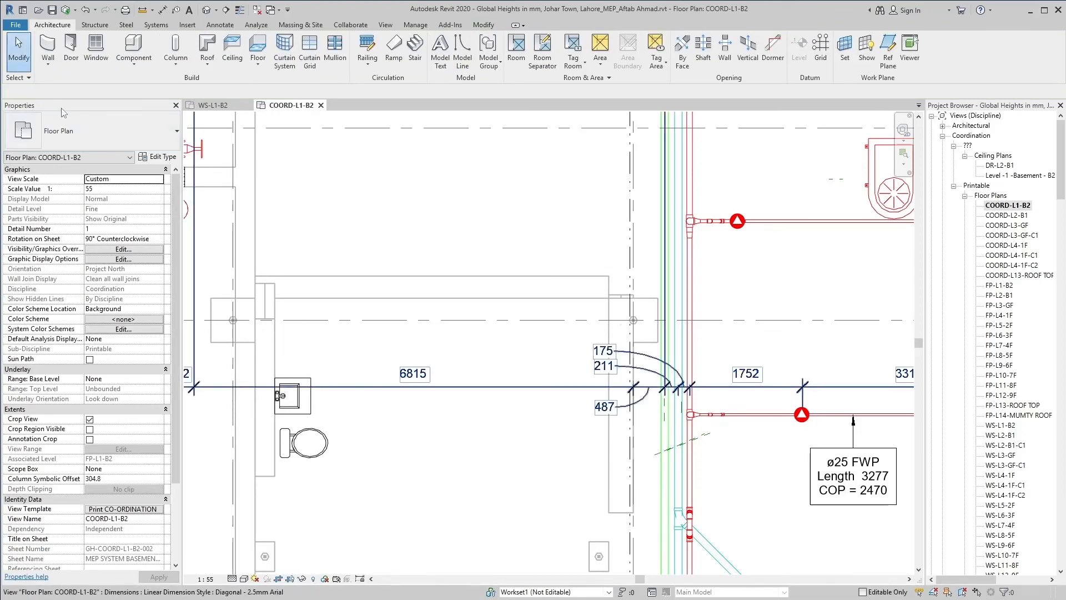